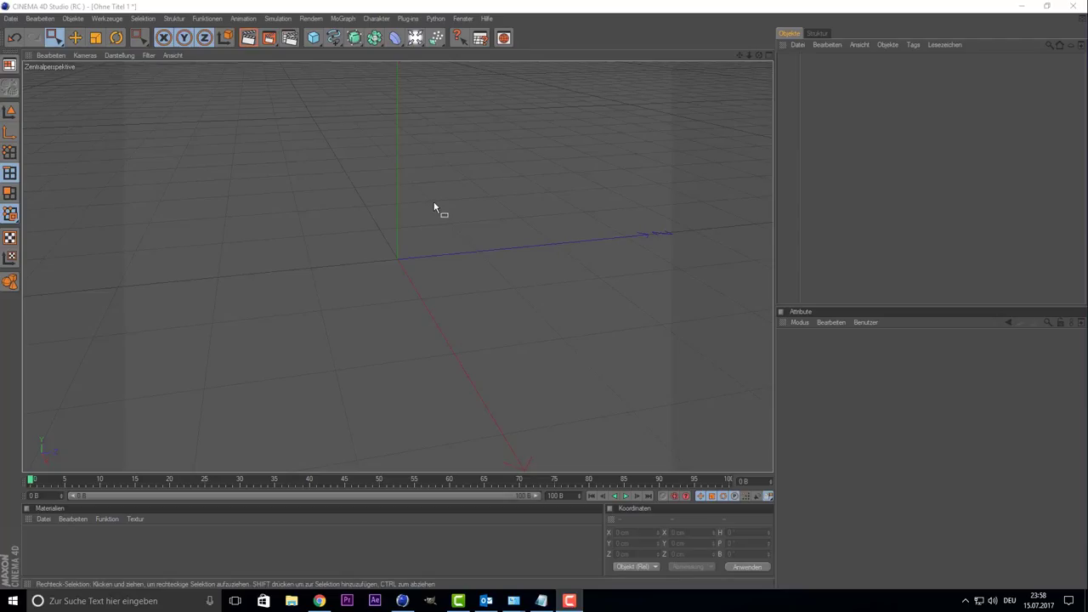
# Add a Landschaft mountain landscape object to the empty scene
pyautogui.click(313, 39)
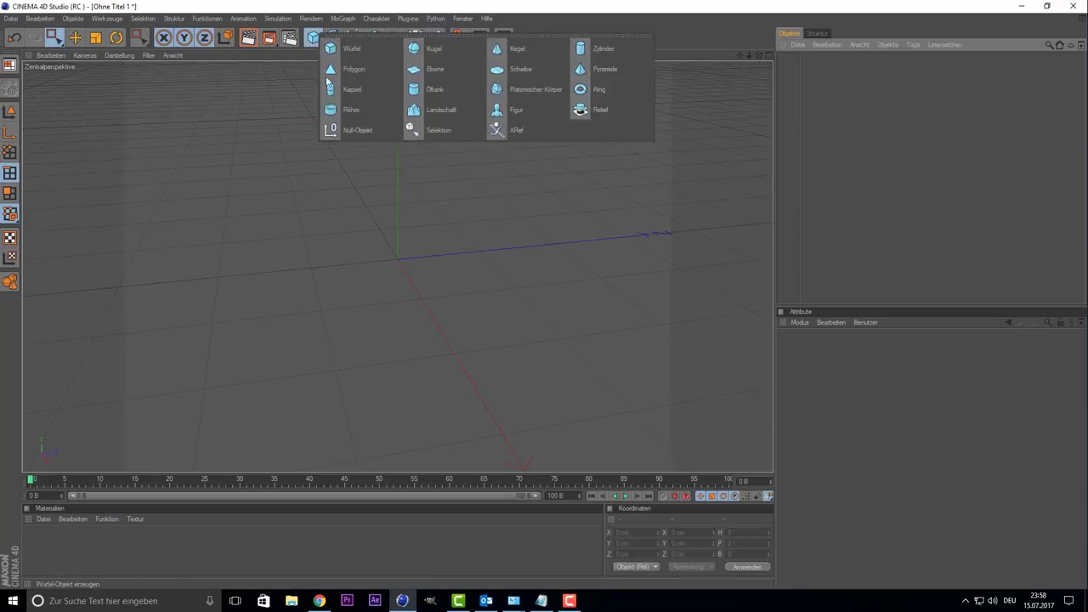
pyautogui.click(459, 110)
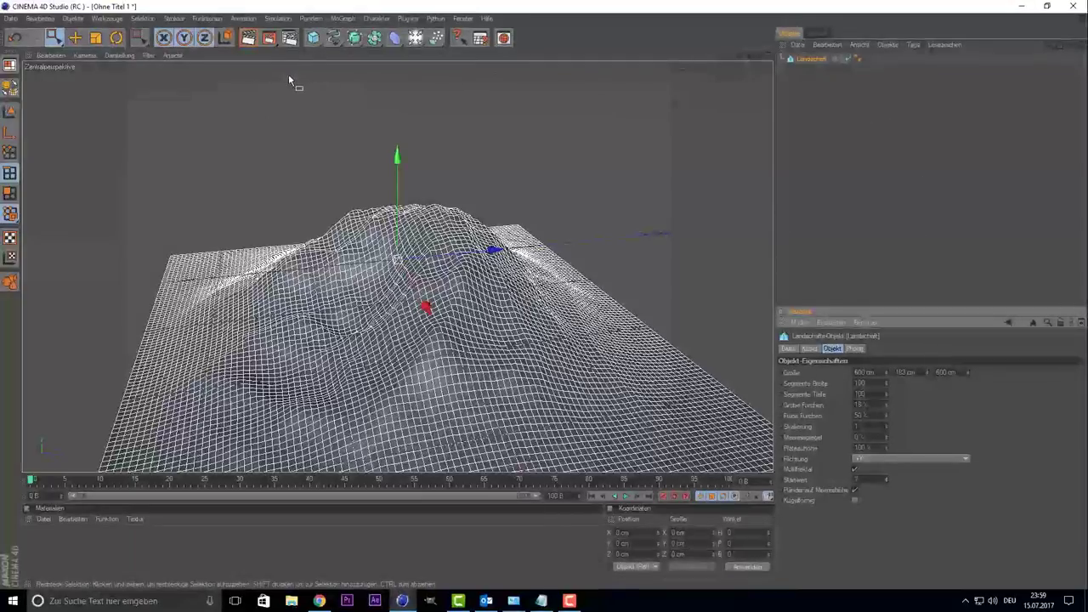
pyautogui.click(395, 38)
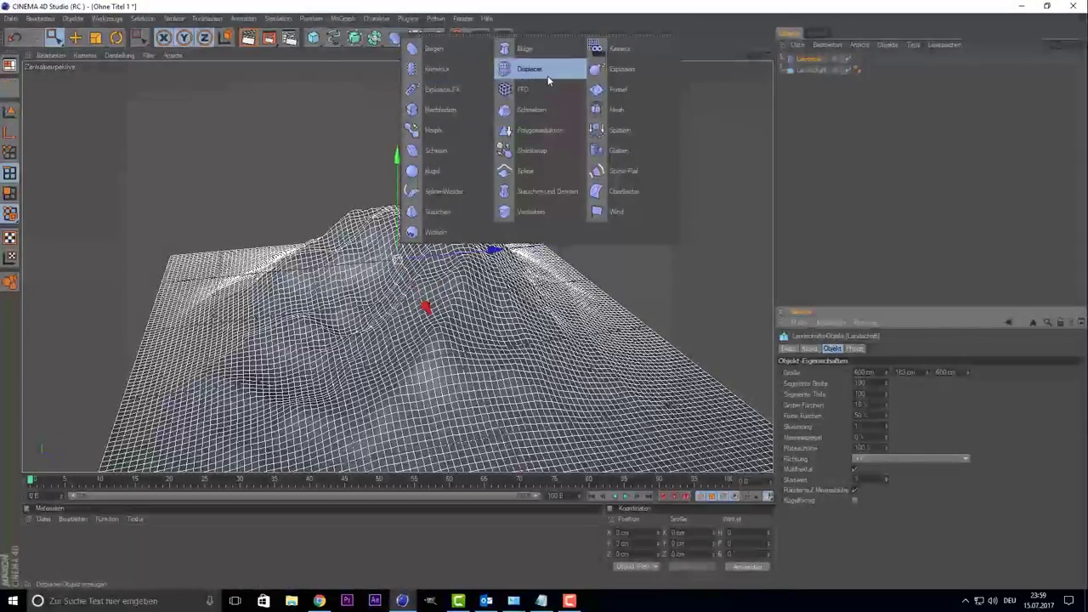
# Parent a Displacer under Landschaft and drive its displacement with a Noise shader
pyautogui.click(548, 81)
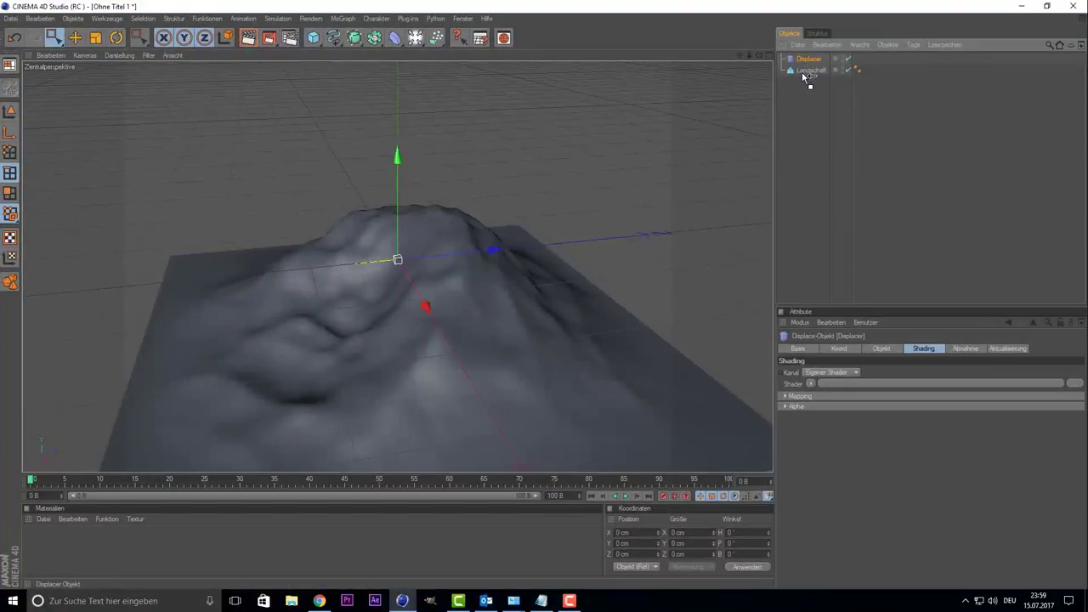
pyautogui.moveTo(802, 72); pyautogui.dragTo(799, 72)
pyautogui.click(934, 350)
pyautogui.click(809, 384)
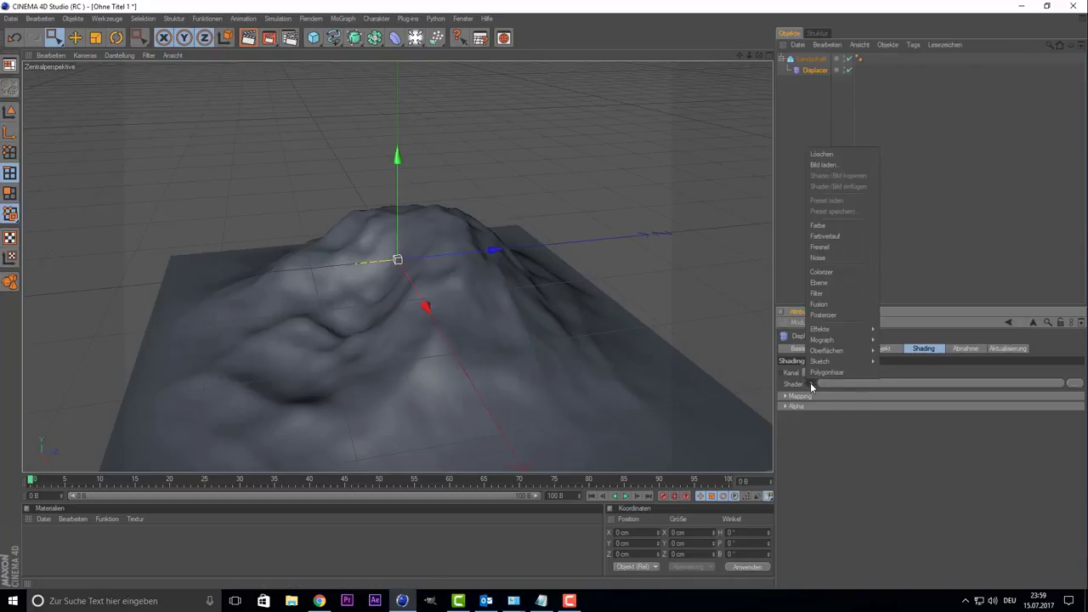
pyautogui.click(822, 257)
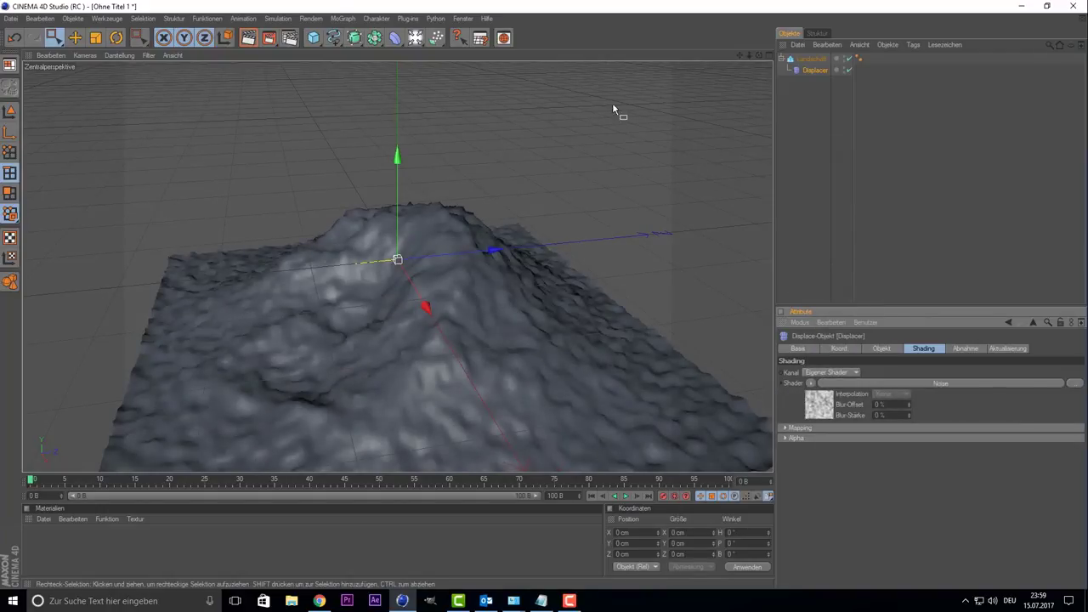
pyautogui.click(393, 39)
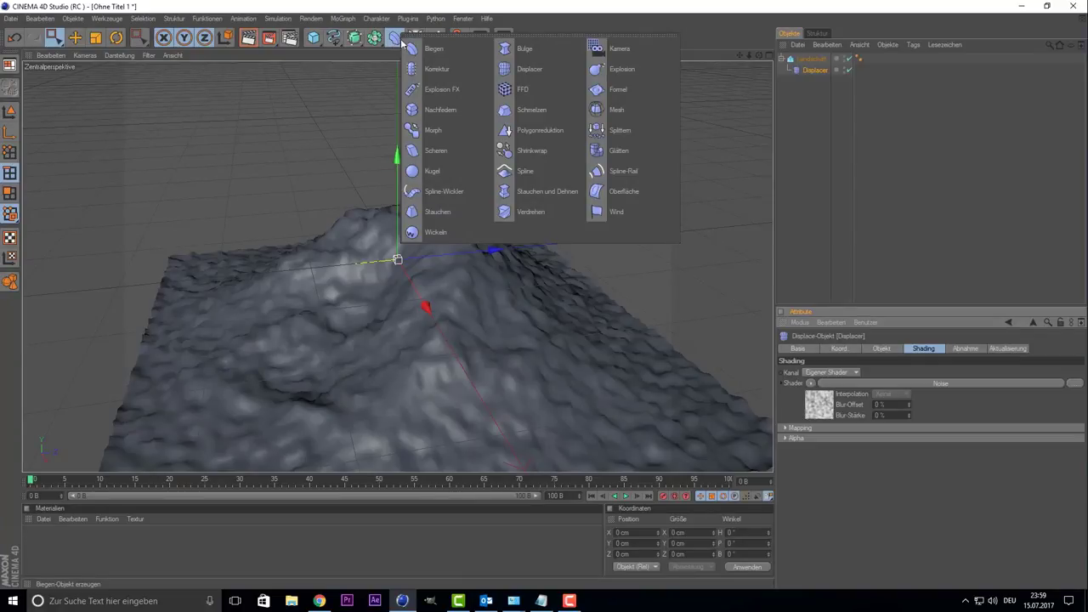
# Place a Polygonreduktion deformer under Landschaft, below the Displacer, cutting the mesh to 2000 polygons
pyautogui.click(510, 130)
pyautogui.moveTo(814, 59); pyautogui.dragTo(813, 92)
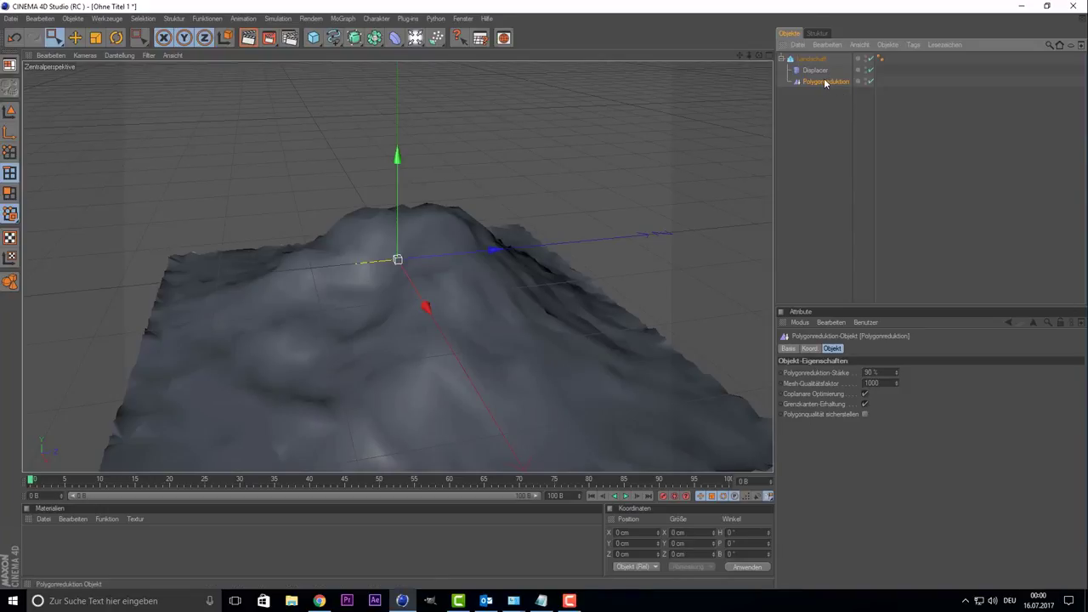
pyautogui.moveTo(821, 85)
pyautogui.mouseDown()
pyautogui.moveTo(812, 61)
pyautogui.moveTo(813, 90)
pyautogui.mouseUp()
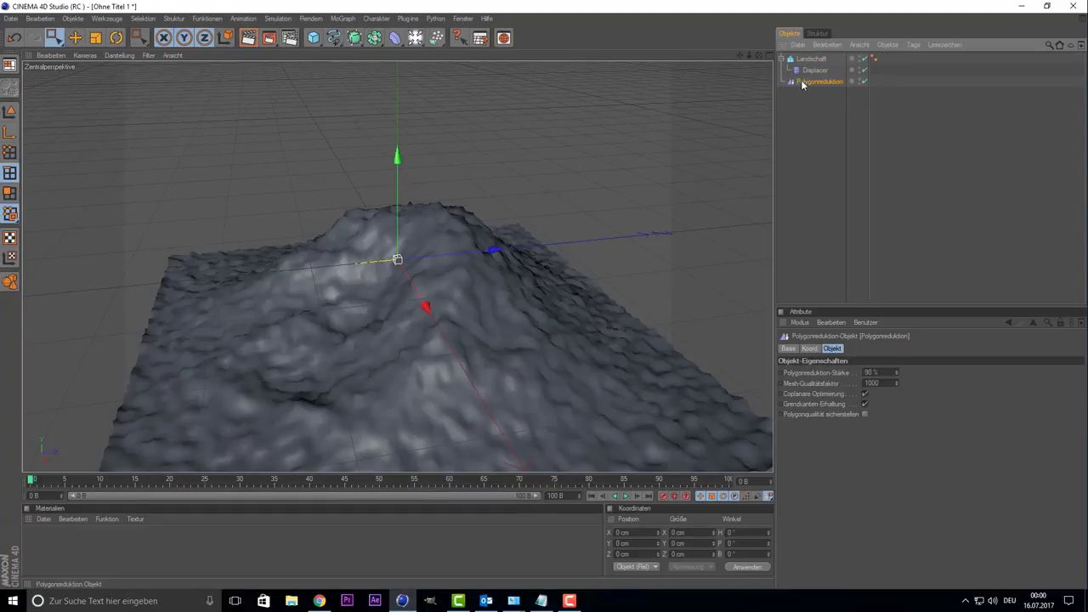
pyautogui.moveTo(810, 83); pyautogui.dragTo(809, 82)
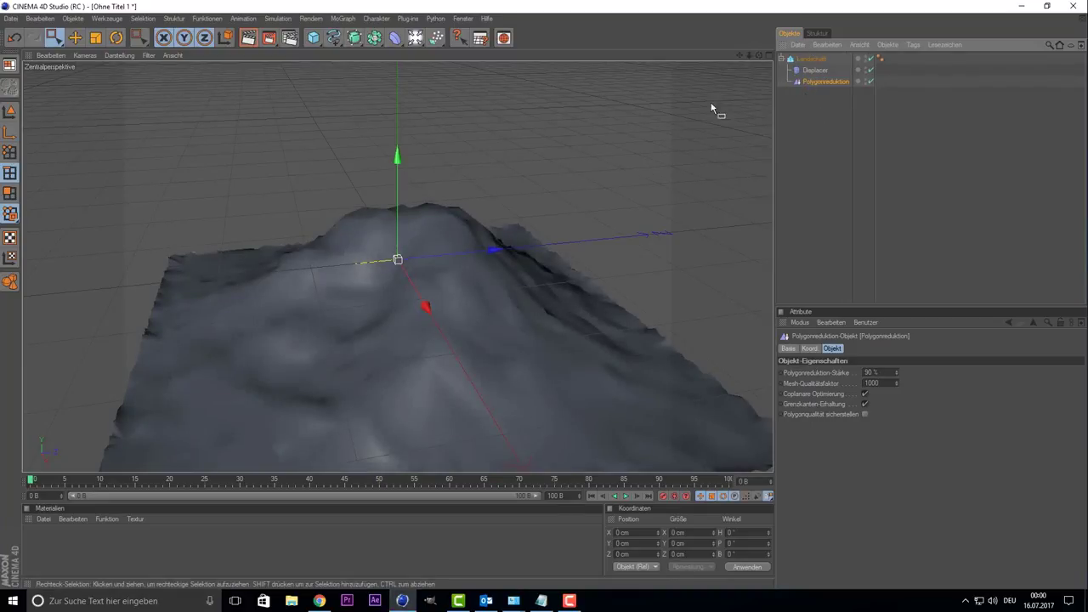
pyautogui.click(394, 38)
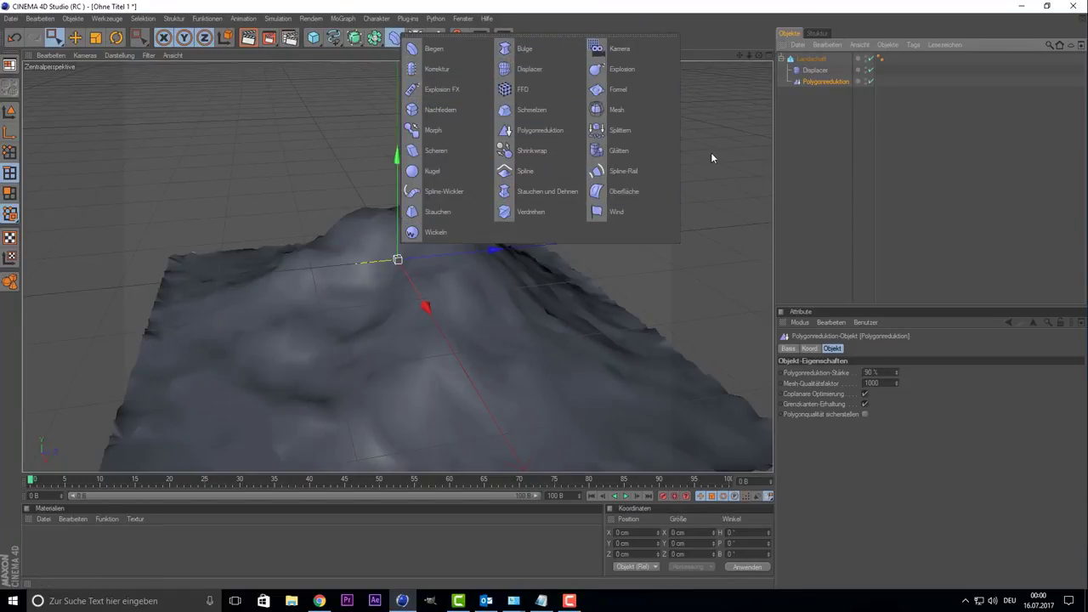
pyautogui.click(842, 212)
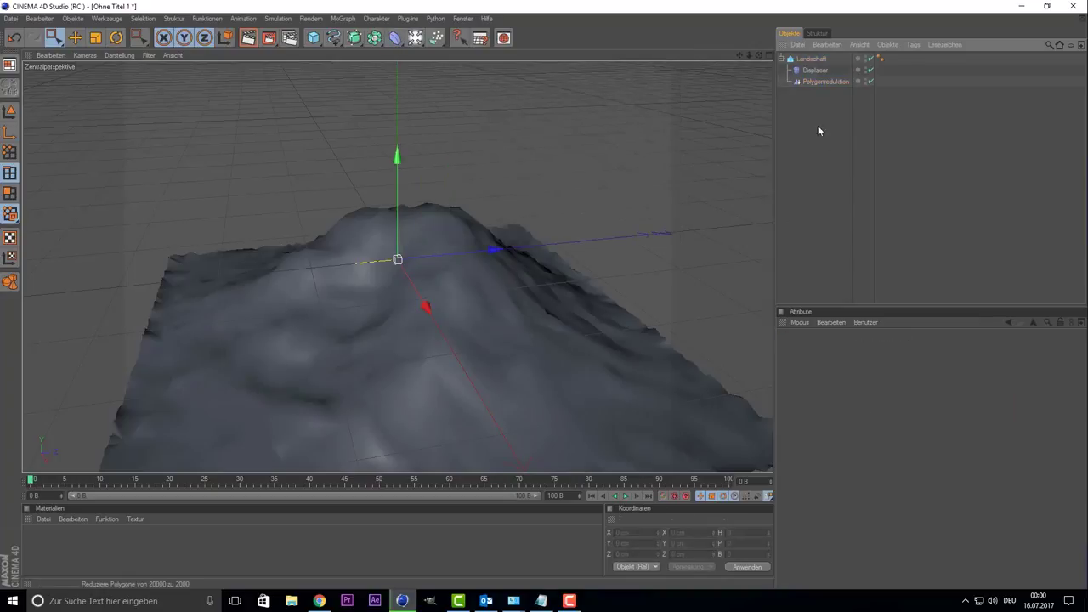
pyautogui.click(810, 59)
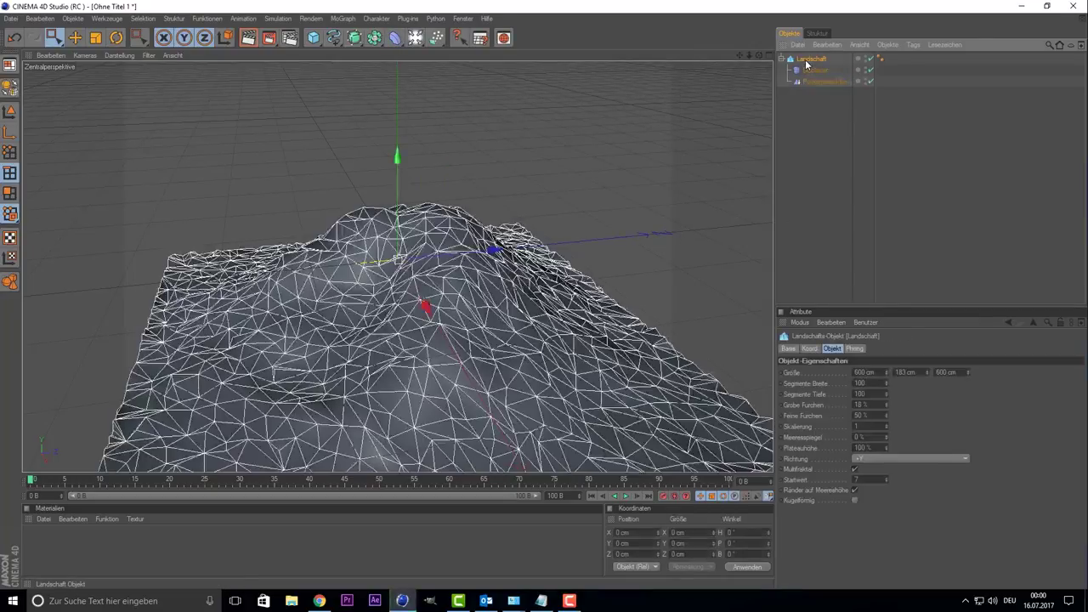
# Wrap Landschaft in a HyperNURBS with editor and render subdivision both set to 1
pyautogui.click(355, 37)
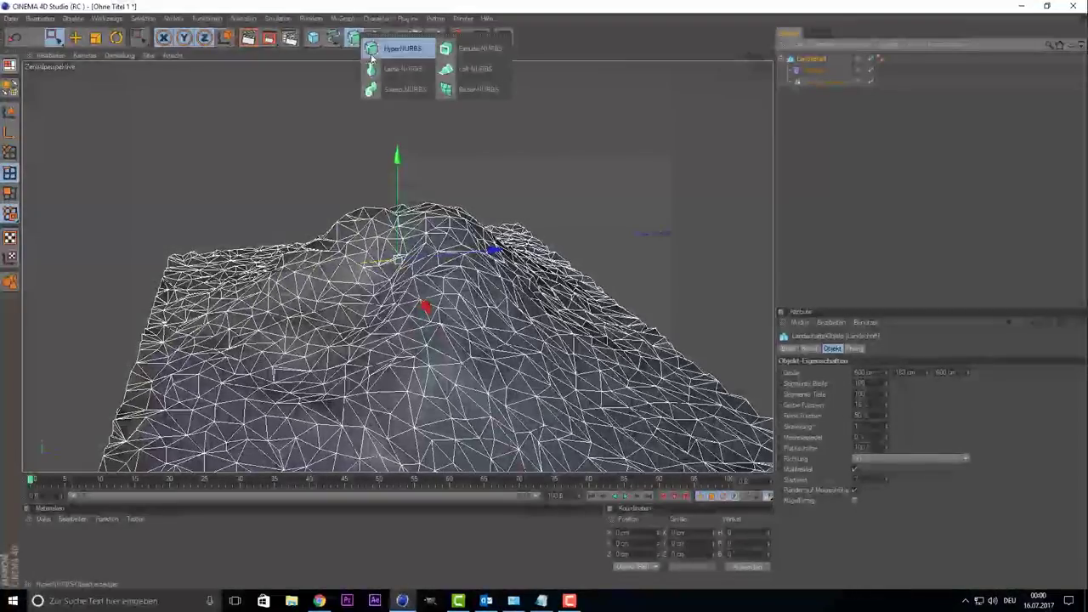
pyautogui.keyDown('alt'); pyautogui.click(396, 43); pyautogui.keyUp('alt')
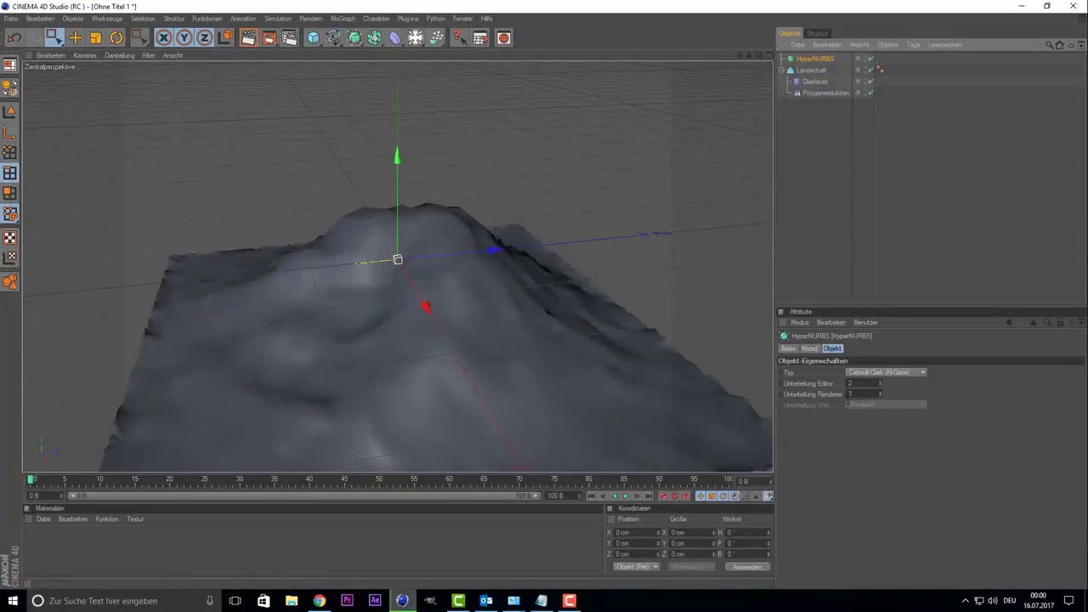
pyautogui.doubleClick(852, 383)
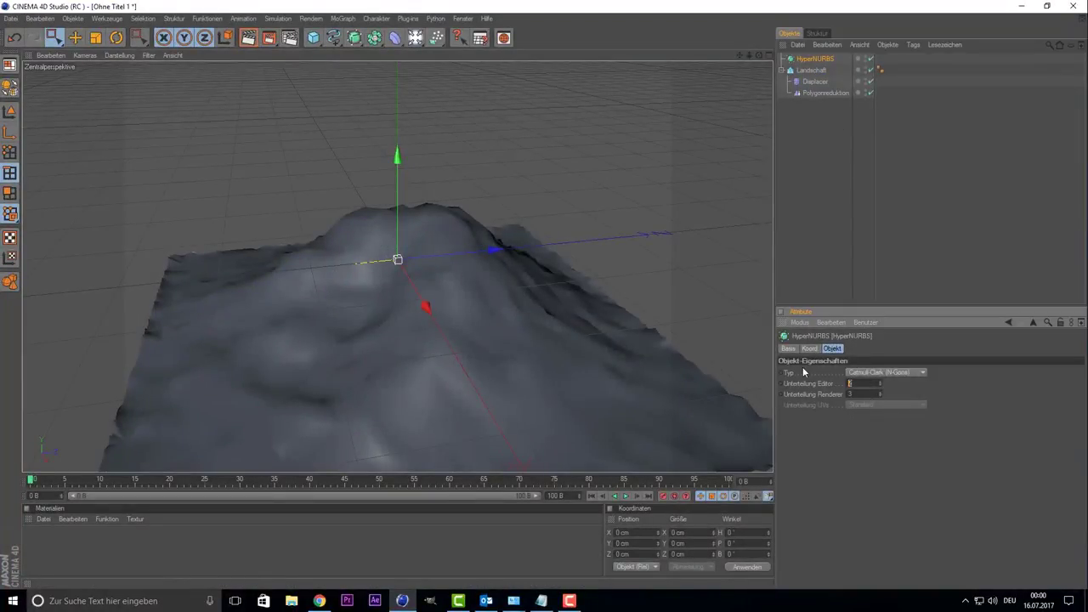
pyautogui.write('1')
pyautogui.press('Tab')
pyautogui.press('Return')
pyautogui.moveTo(814, 76)
pyautogui.mouseDown()
pyautogui.moveTo(818, 65)
pyautogui.moveTo(811, 76)
pyautogui.mouseUp()
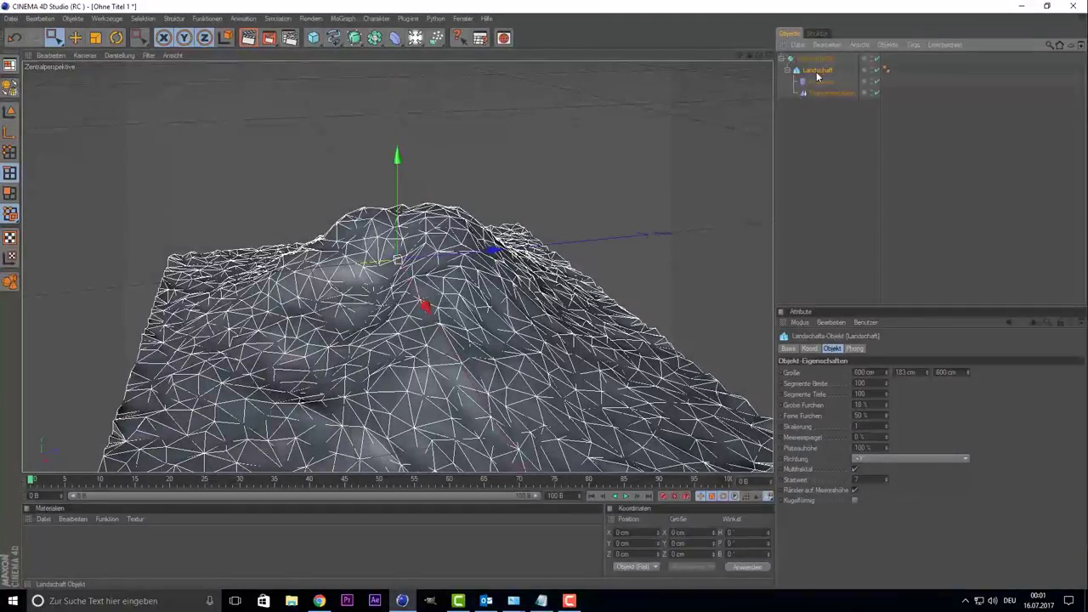
# Bake Landschaft's current state into a polygon object with Akt. Zustand in Objekt wandeln
pyautogui.rightClick(818, 75)
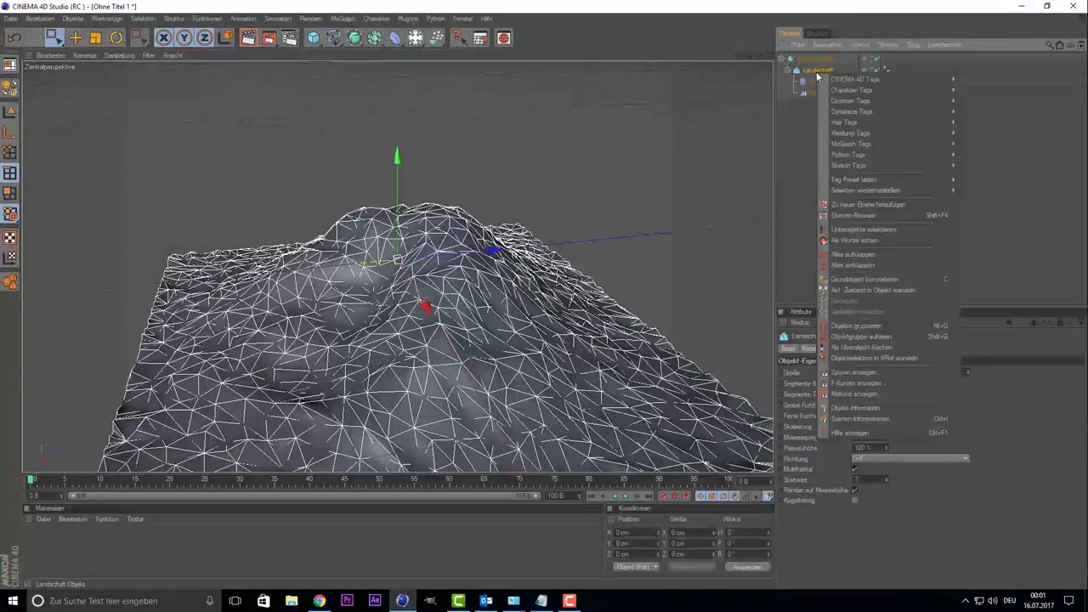
pyautogui.click(874, 292)
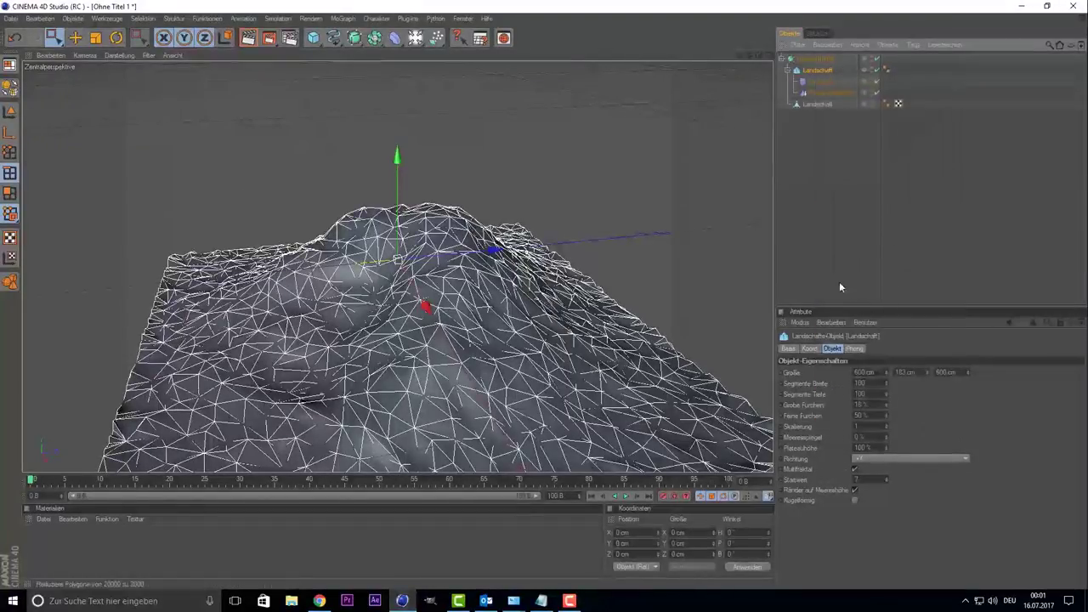
pyautogui.click(821, 91)
pyautogui.press('Up')
pyautogui.press('Up')
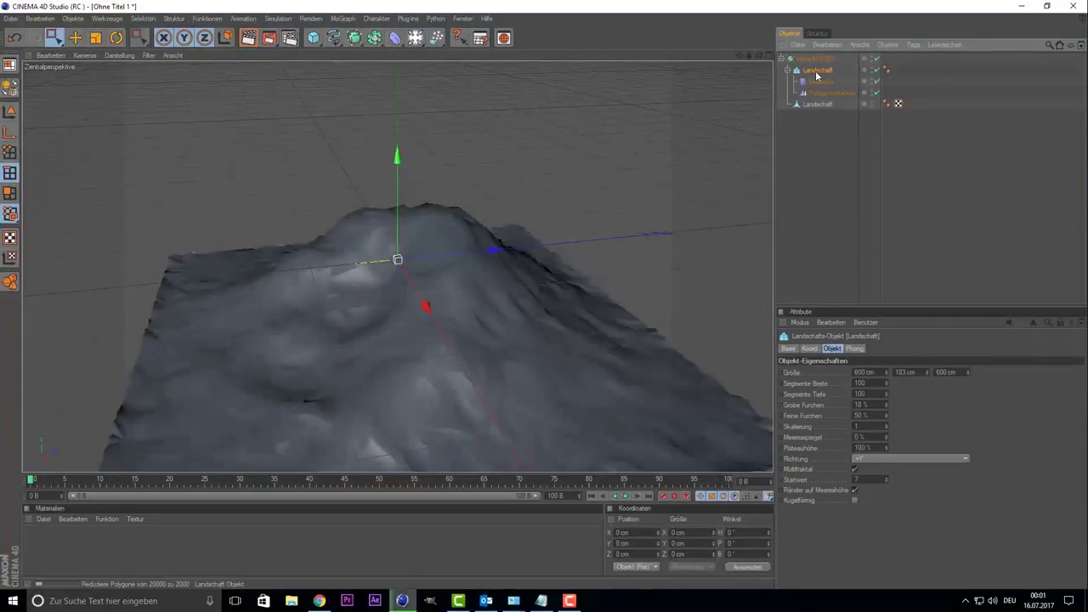
pyautogui.press('Down')
pyautogui.press('Down')
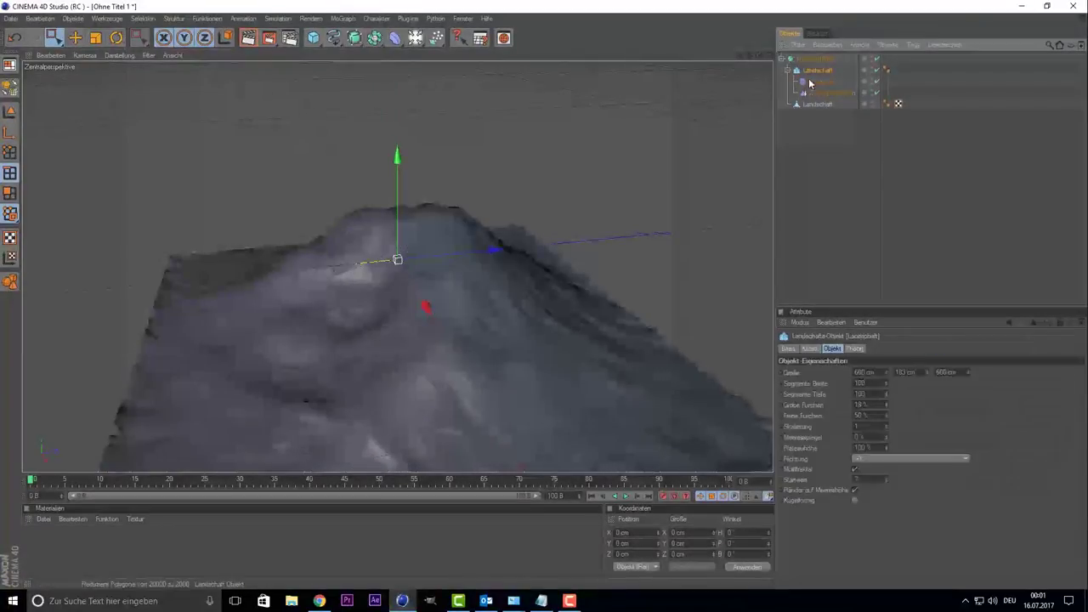
pyautogui.press('Down')
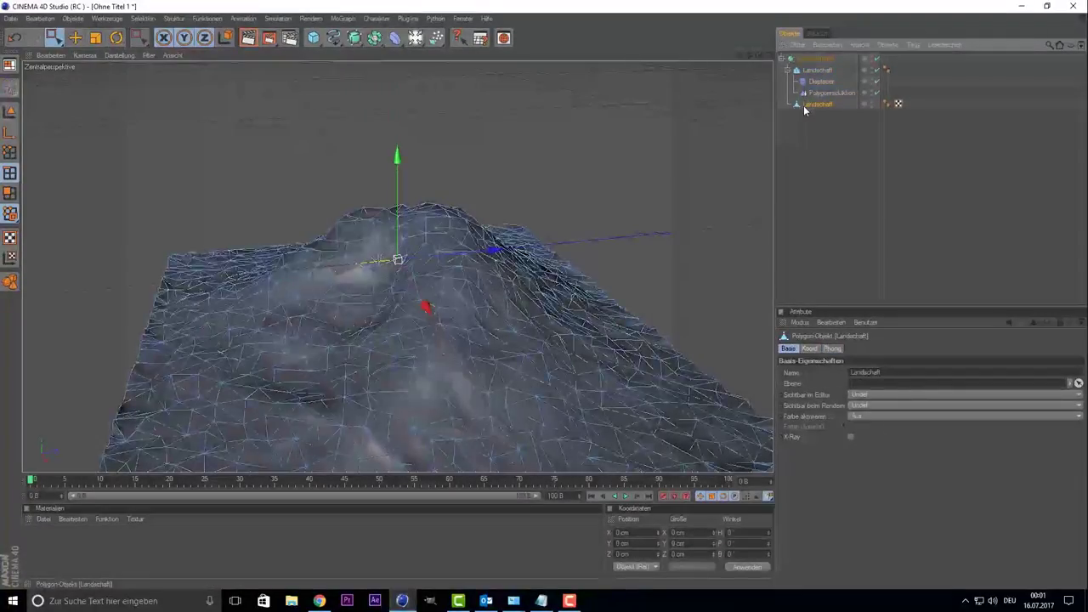
# Delete the original parametric Landschaft and its deformers, keeping the baked mesh under HyperNURBS
pyautogui.click(814, 69)
pyautogui.press('c')
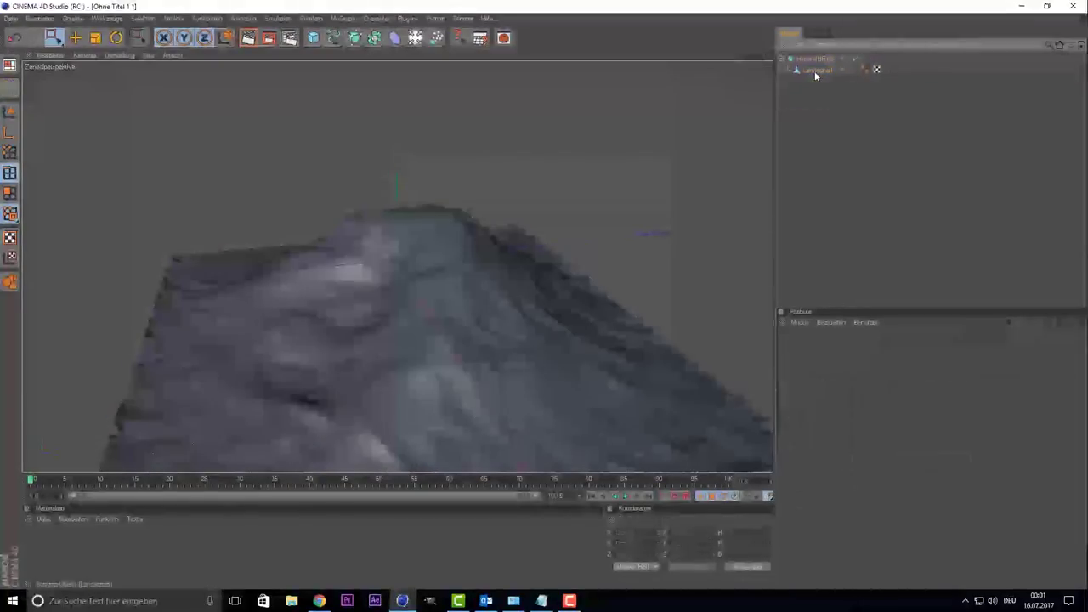
pyautogui.click(815, 71)
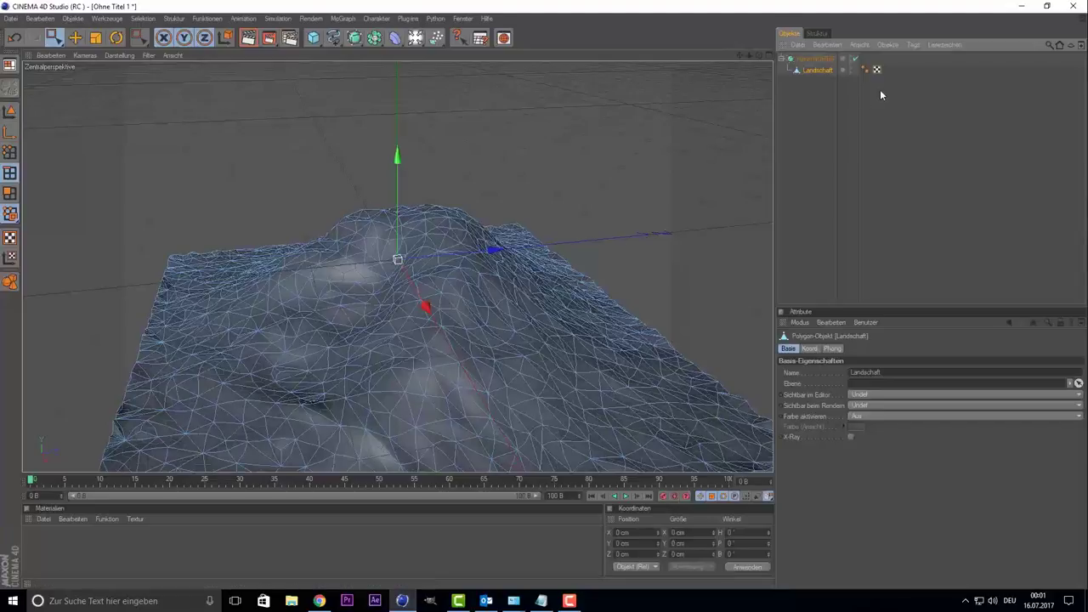
pyautogui.click(799, 59)
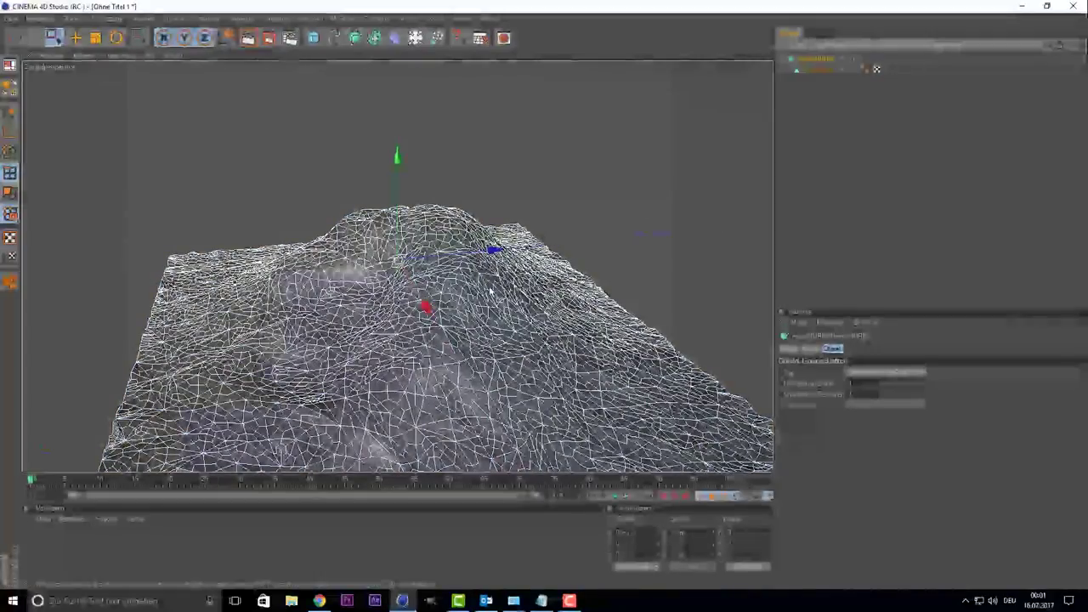
pyautogui.click(811, 72)
pyautogui.scroll(2, 453, 355)
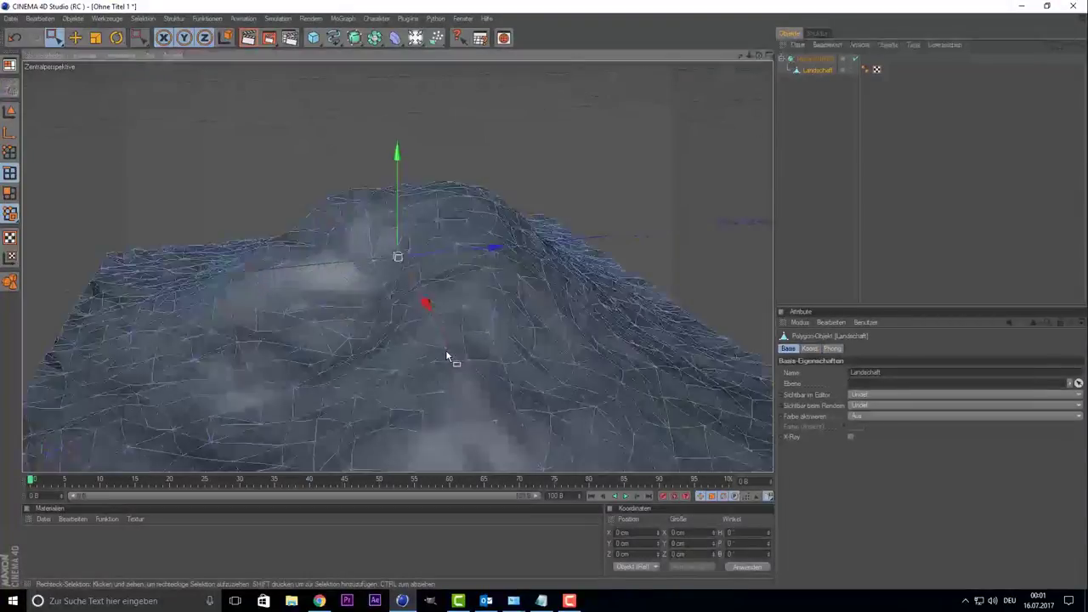
pyautogui.scroll(3, 450, 359)
pyautogui.scroll(-3, 341, 310)
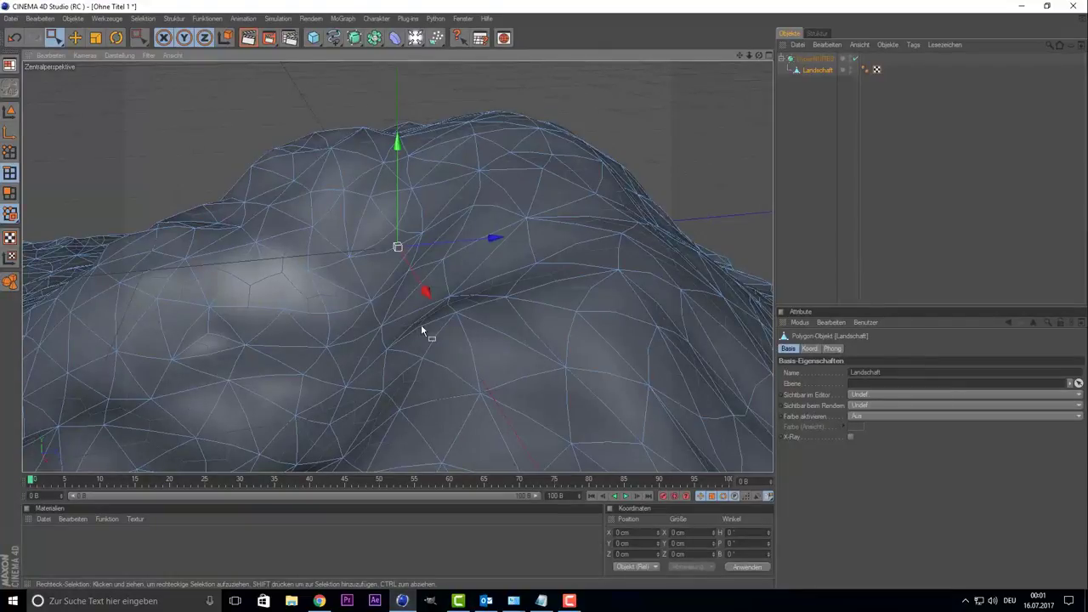
pyautogui.scroll(-2, 433, 329)
pyautogui.scroll(-3, 429, 352)
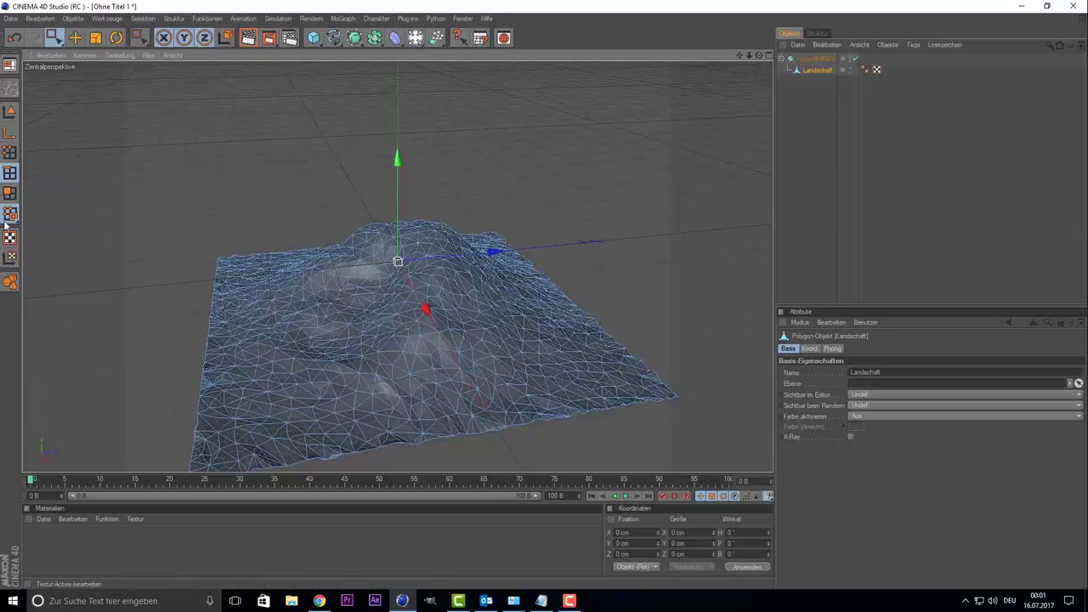
# In the maximized top view, box-select the mesh's left and bottom border edges
pyautogui.click(10, 174)
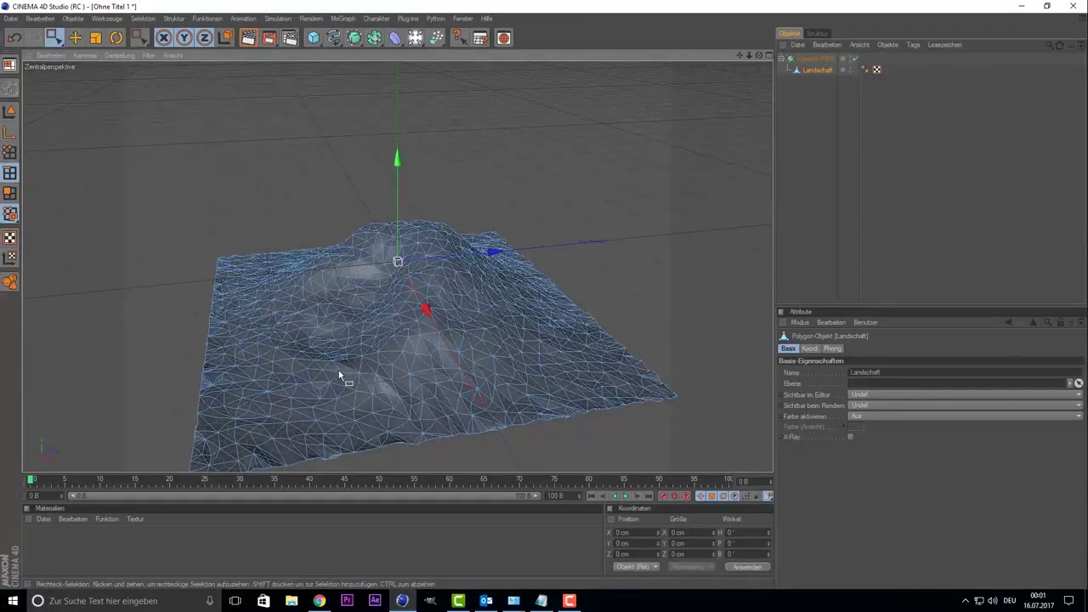
pyautogui.hotkey('ctrl', 'a')
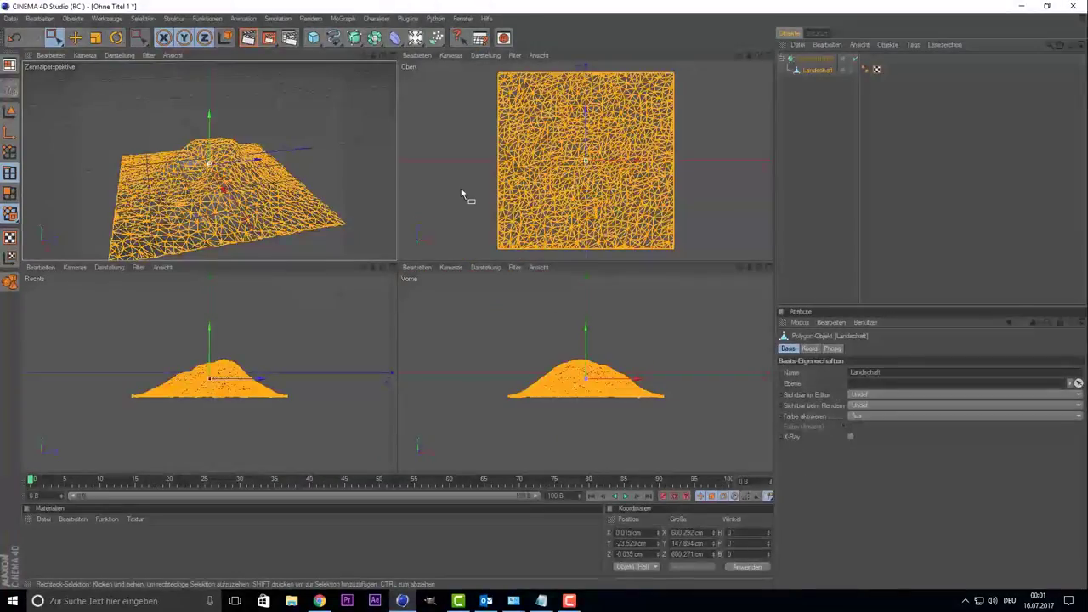
pyautogui.middleClick(448, 163)
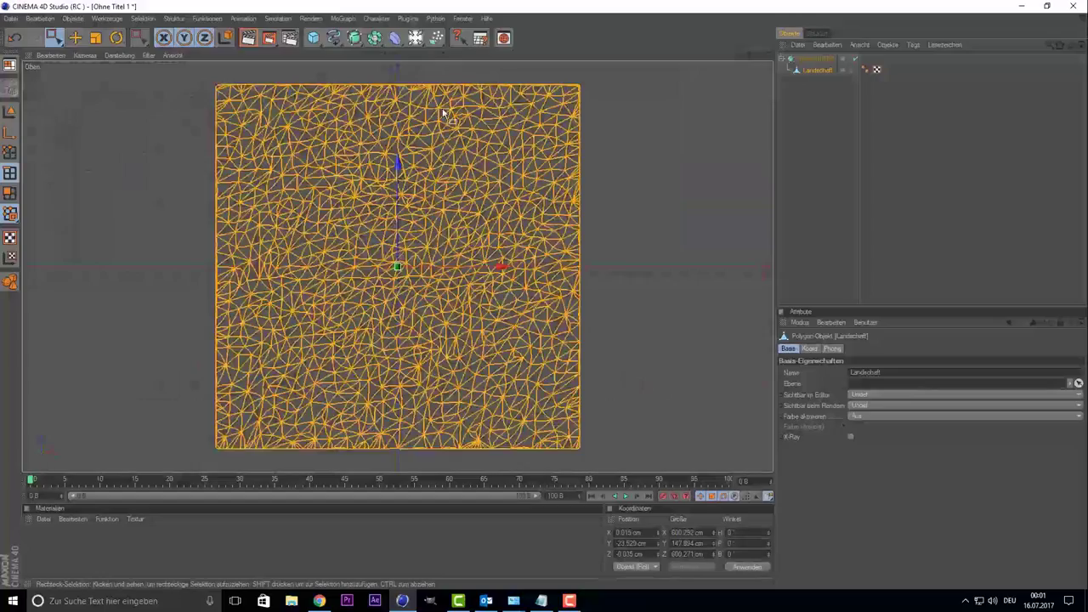
pyautogui.click(52, 38)
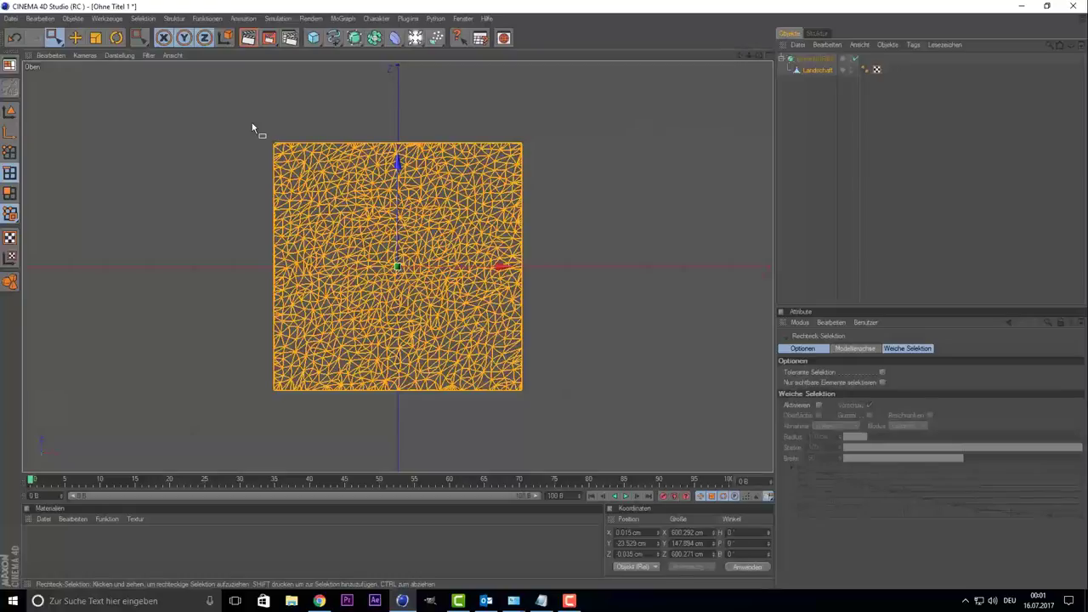
pyautogui.moveTo(248, 124)
pyautogui.mouseDown()
pyautogui.moveTo(270, 430)
pyautogui.moveTo(278, 426)
pyautogui.mouseUp()
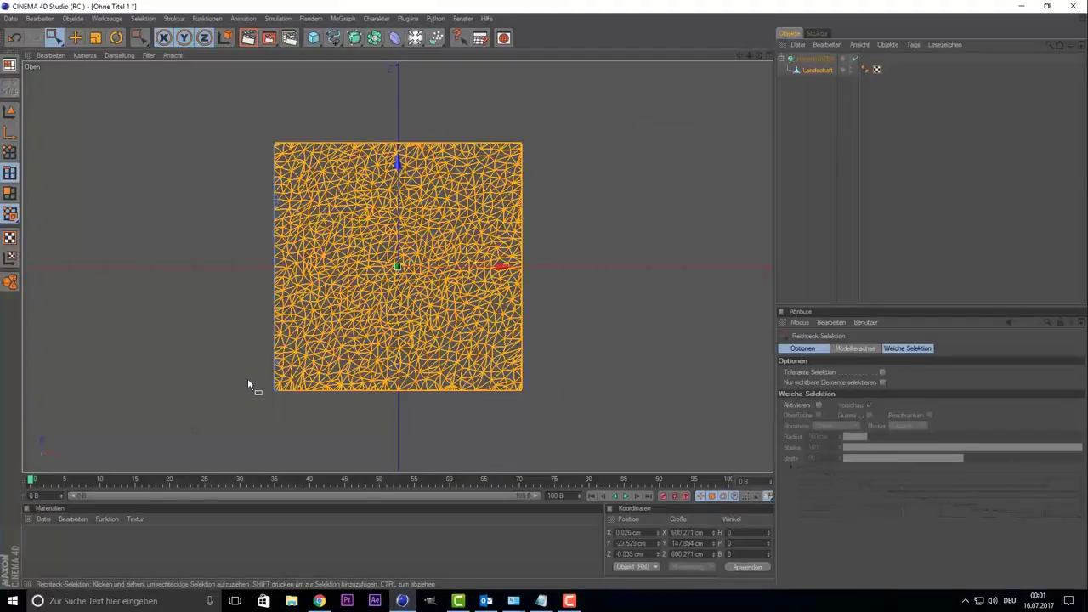
pyautogui.moveTo(247, 382)
pyautogui.mouseDown()
pyautogui.moveTo(583, 424)
pyautogui.moveTo(535, 109)
pyautogui.moveTo(405, 158)
pyautogui.moveTo(237, 148)
pyautogui.mouseUp()
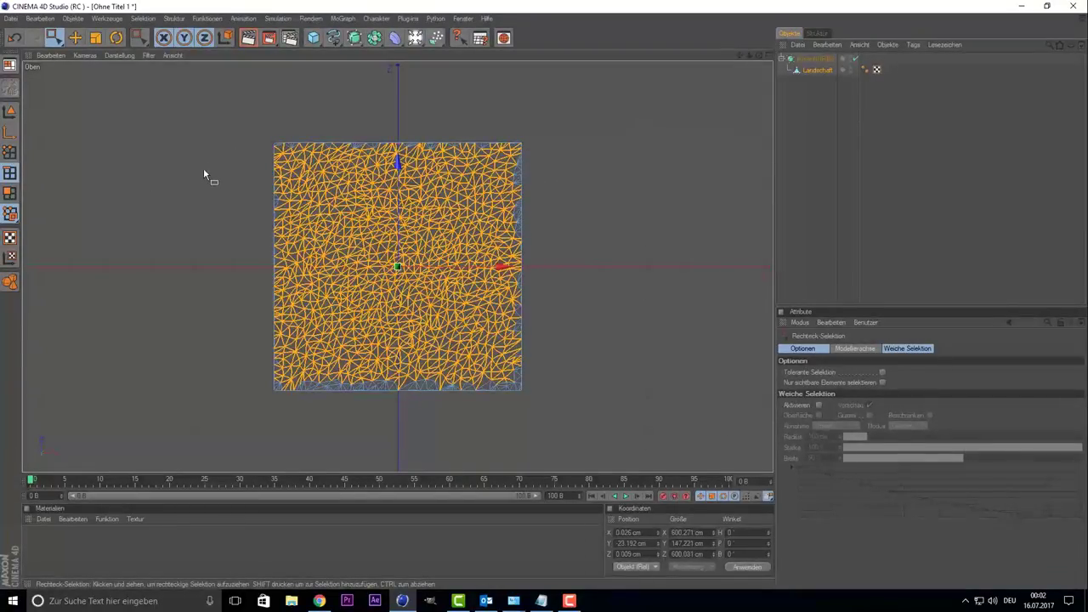
# Freeze the edge selection into a 'Kanten-Auswahl' selection tag
pyautogui.click(141, 18)
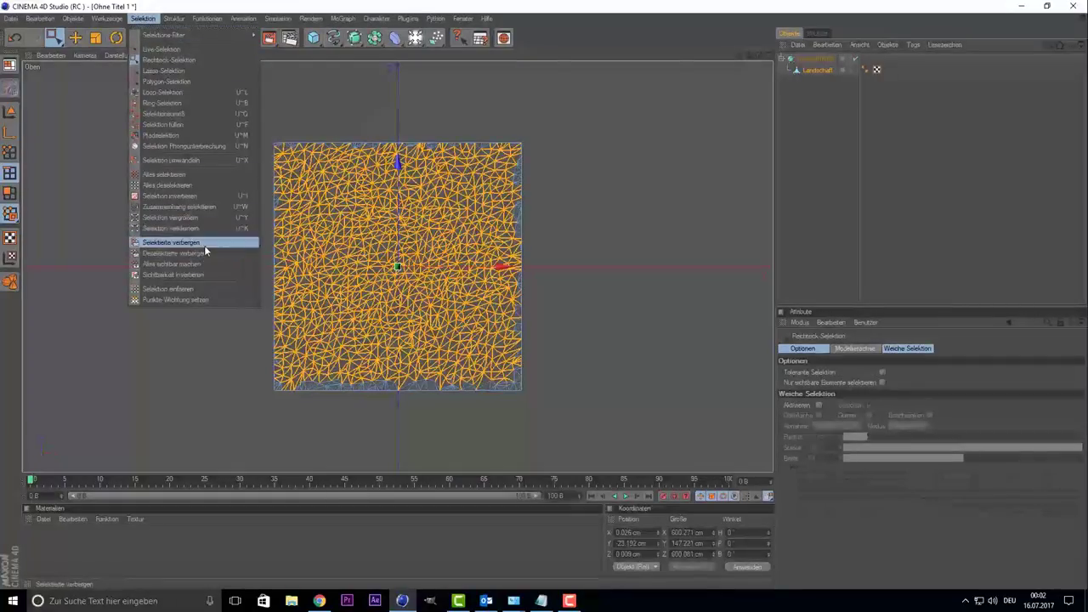
pyautogui.click(204, 290)
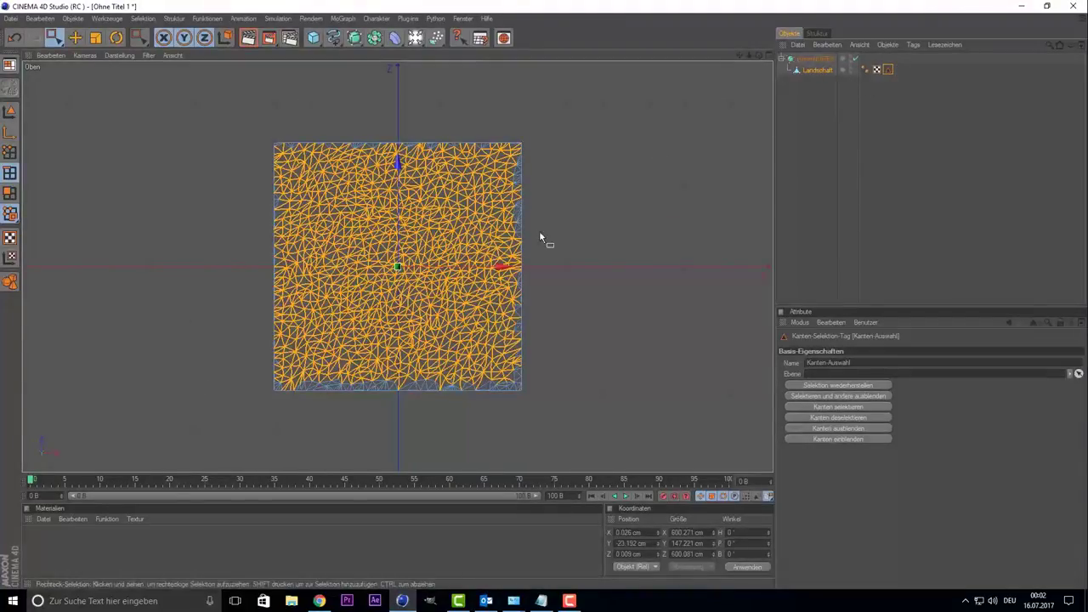
pyautogui.click(814, 58)
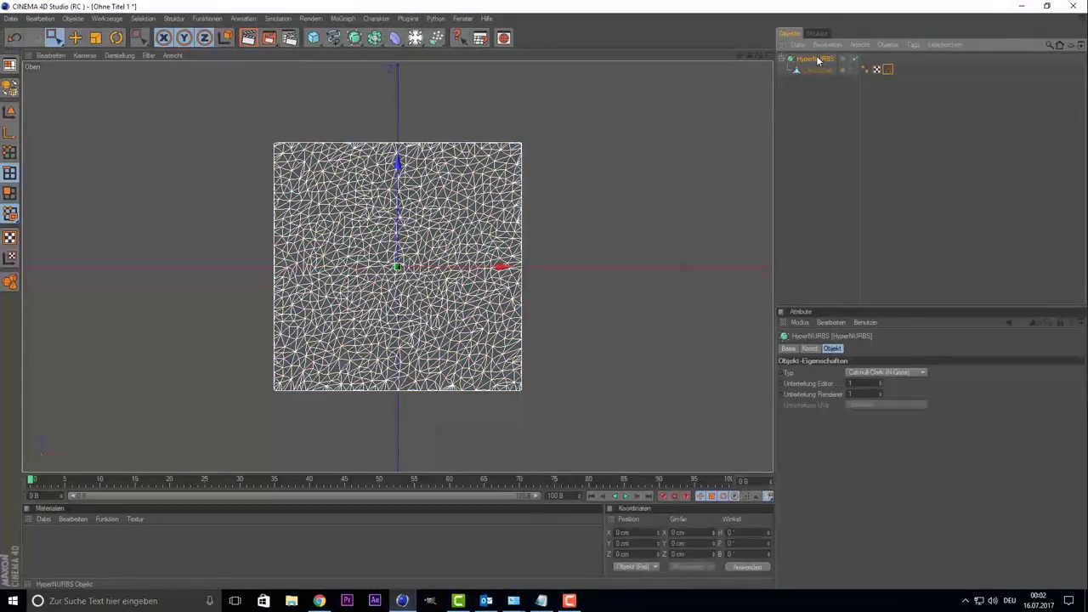
# Make the HyperNURBS an editable polygon mesh and hide the selected polygons
pyautogui.press('c')
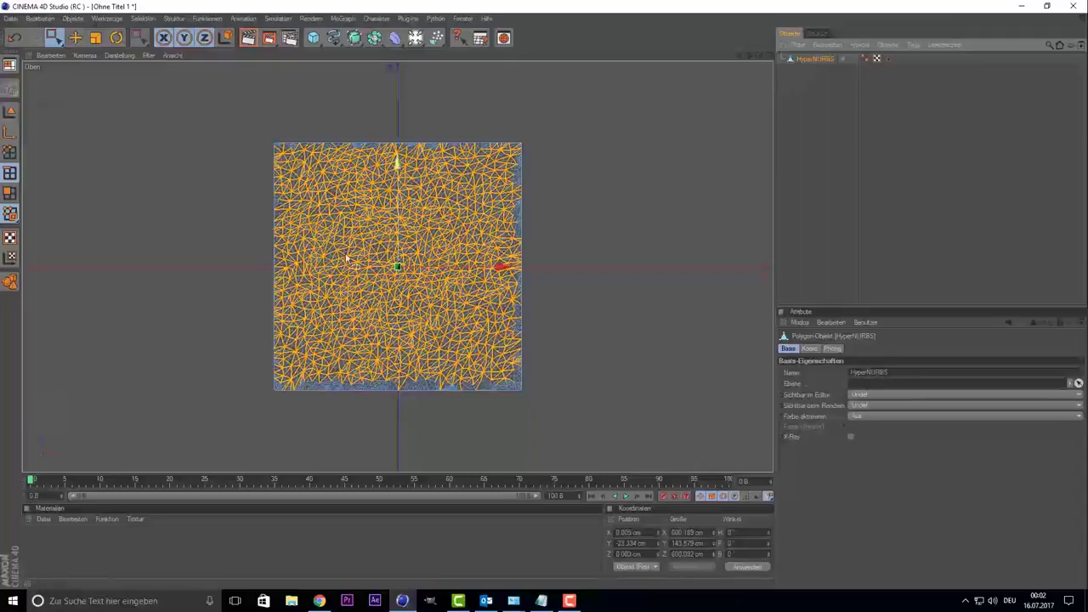
pyautogui.scroll(3, 344, 265)
pyautogui.scroll(3, 344, 265)
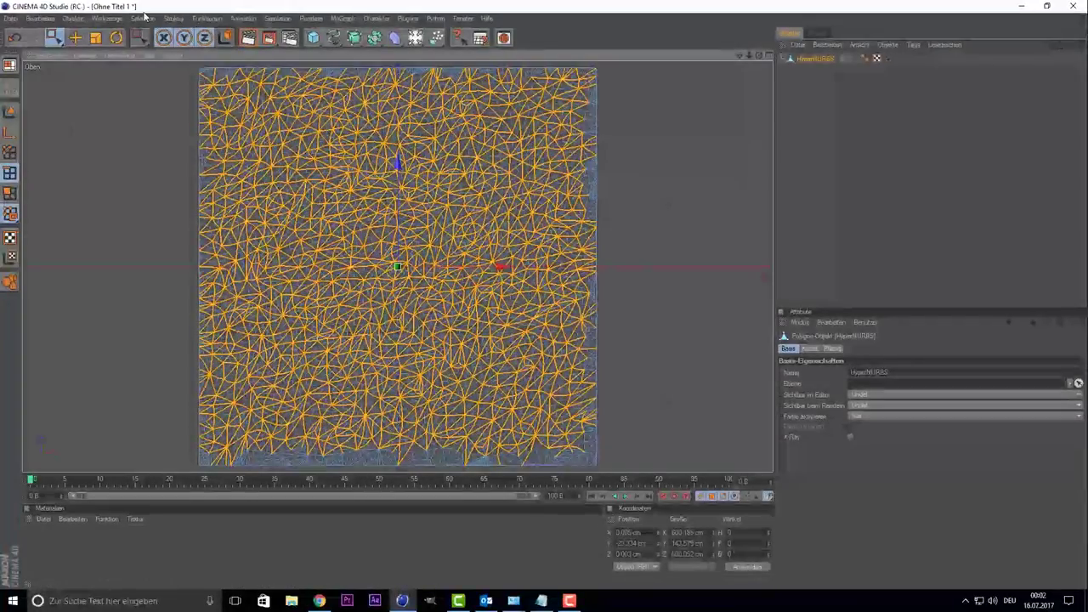
pyautogui.click(144, 18)
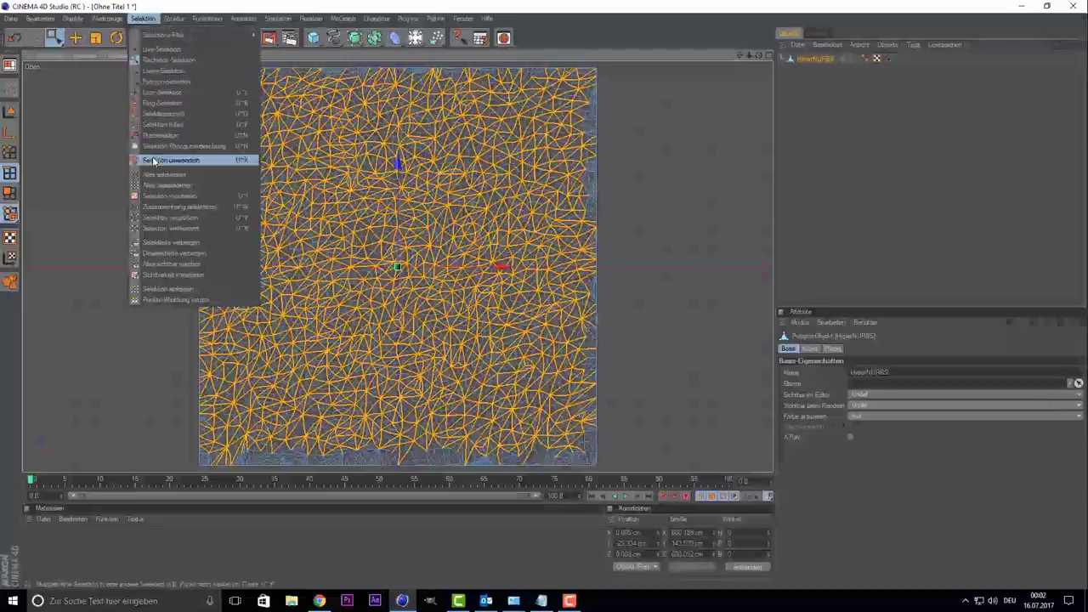
pyautogui.click(215, 245)
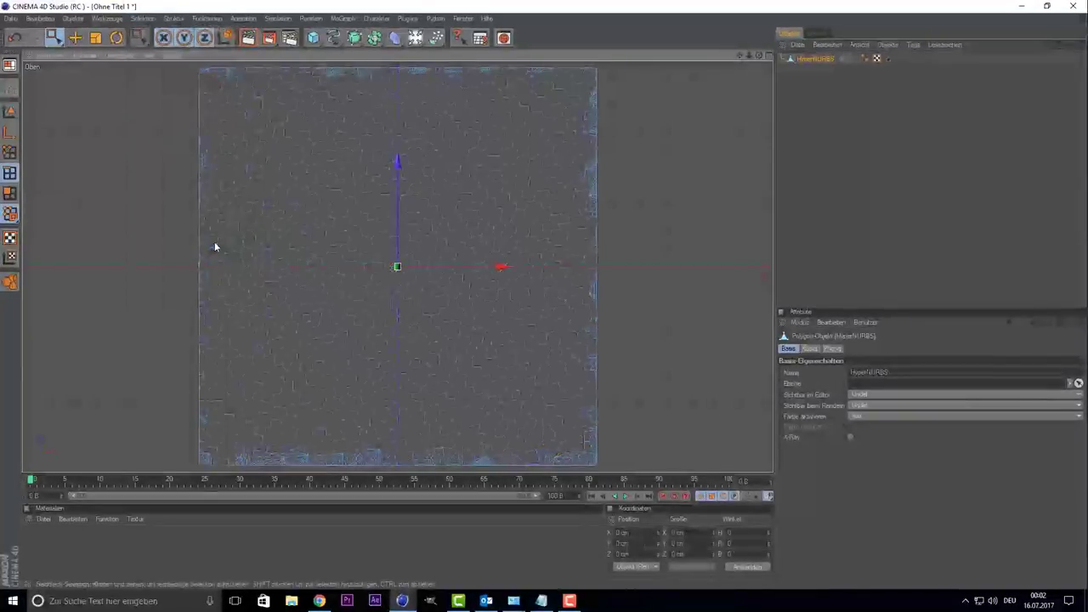
pyautogui.scroll(-2, 293, 204)
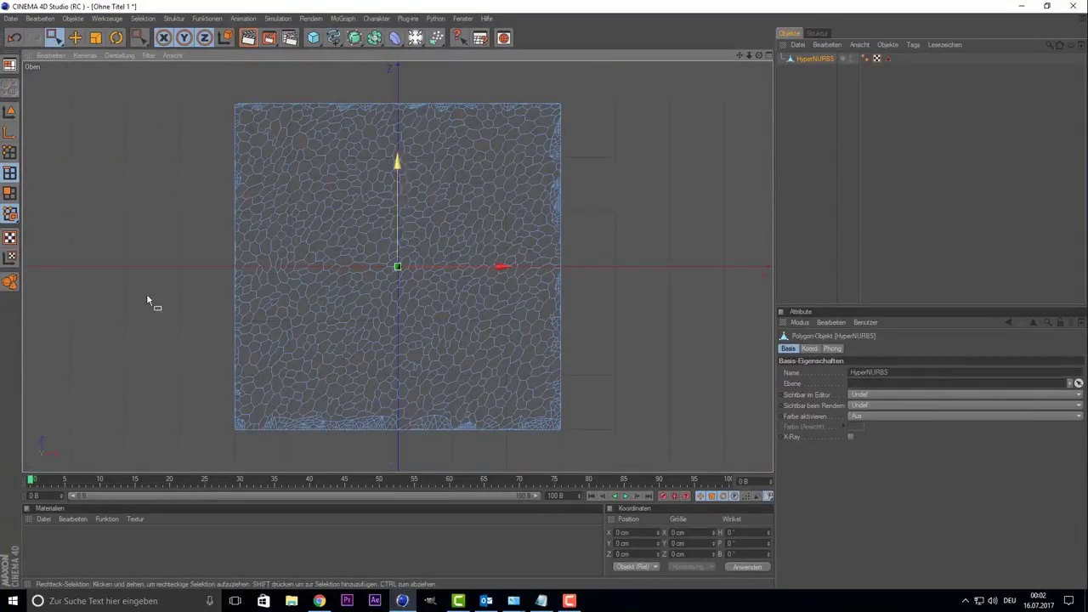
# Switch from the top view back to a maximized perspective view
pyautogui.middleClick(185, 216)
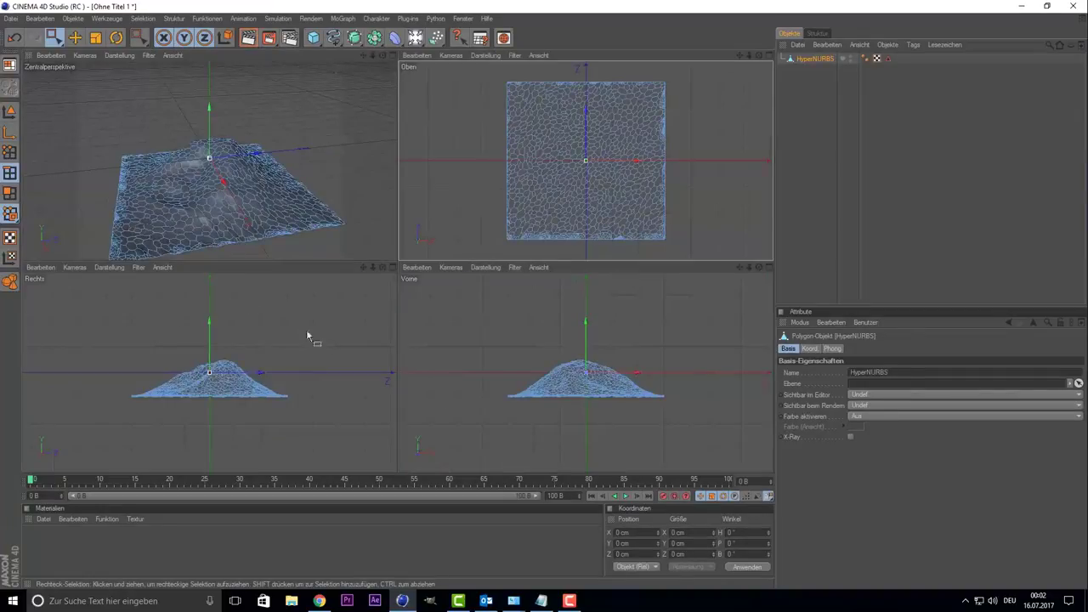
pyautogui.middleClick(603, 168)
pyautogui.scroll(-1, 578, 175)
pyautogui.middleClick(434, 189)
pyautogui.middleClick(286, 198)
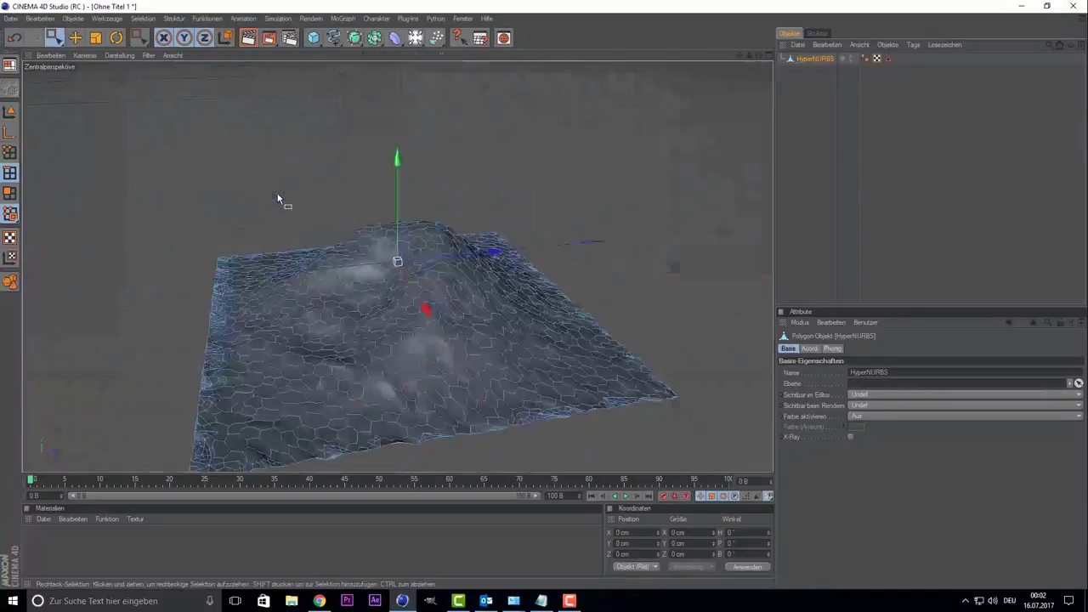
pyautogui.scroll(2, 315, 357)
pyautogui.scroll(2, 316, 357)
# Bevel the mesh's cells, undoing the 4 cm try to keep a 2 cm inner offset
pyautogui.scroll(-2, 315, 357)
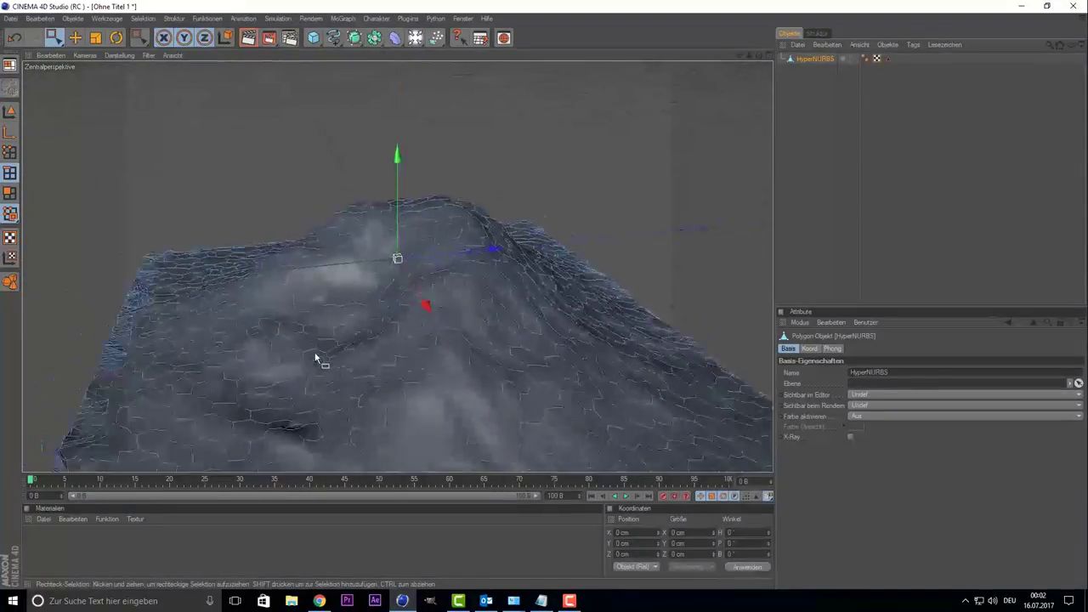
pyautogui.click(249, 326)
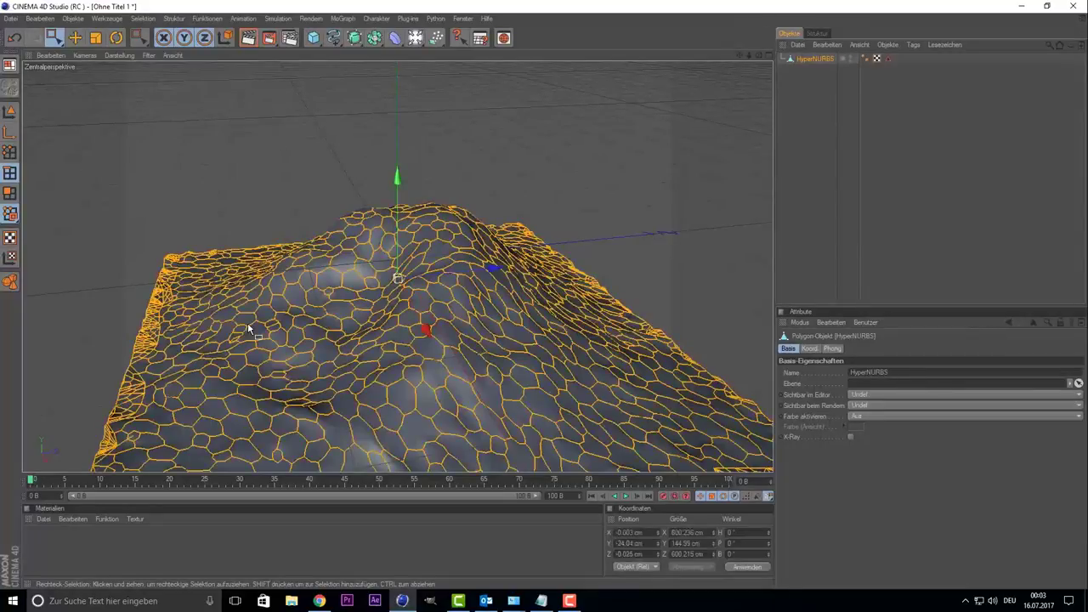
pyautogui.rightClick(345, 323)
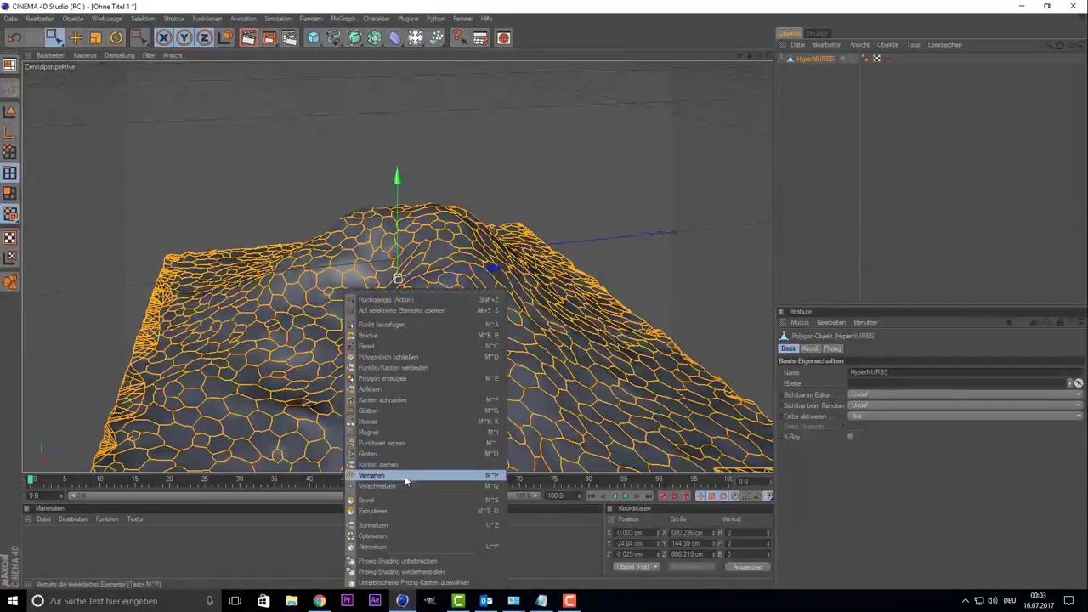
pyautogui.click(418, 504)
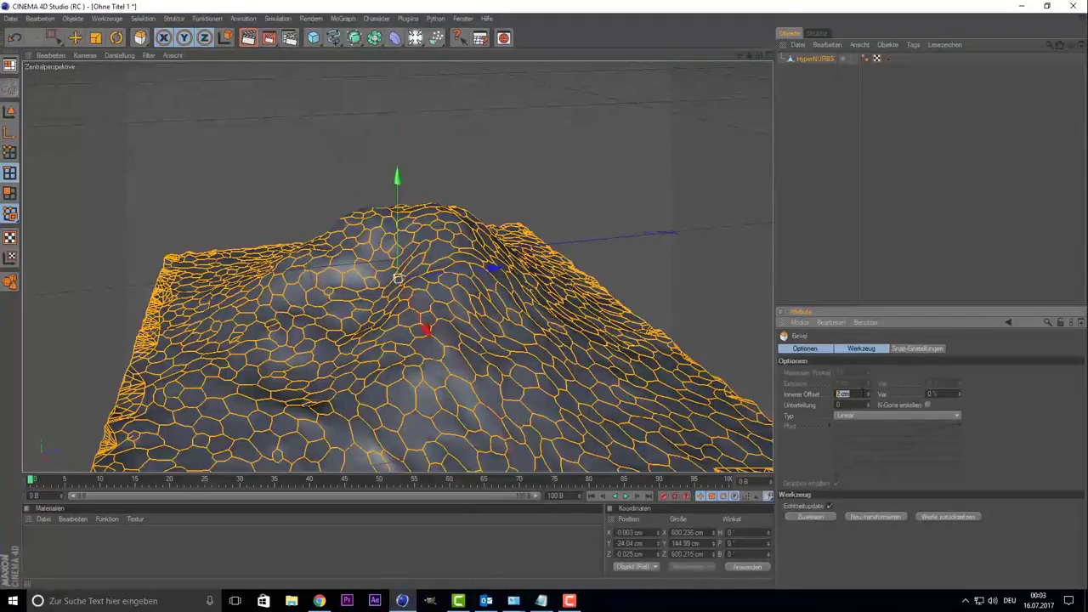
pyautogui.moveTo(555, 353); pyautogui.dragTo(751, 374)
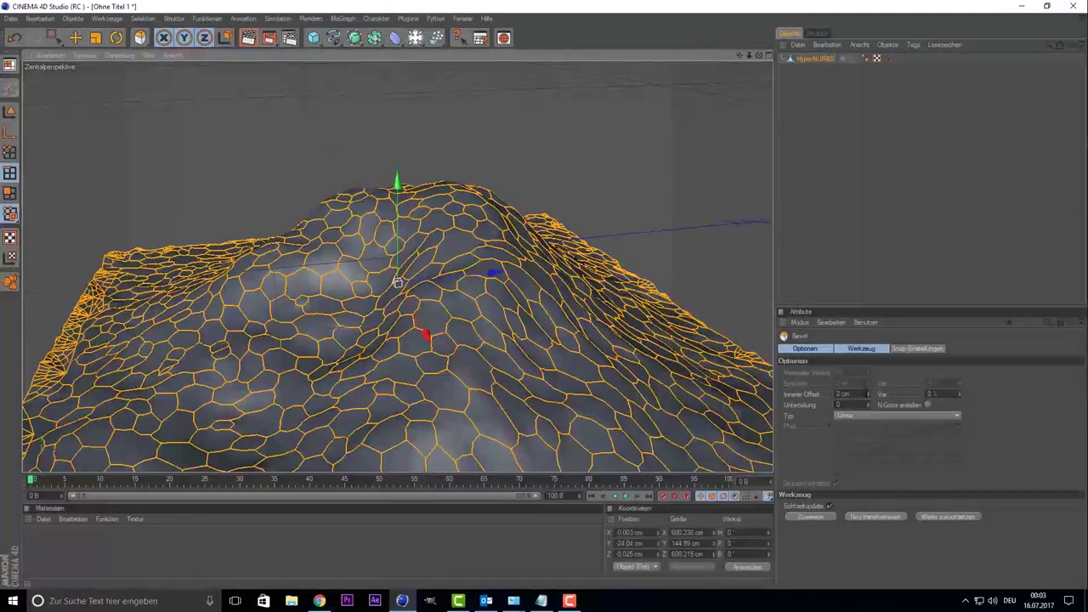
pyautogui.click(867, 391)
pyautogui.click(866, 391)
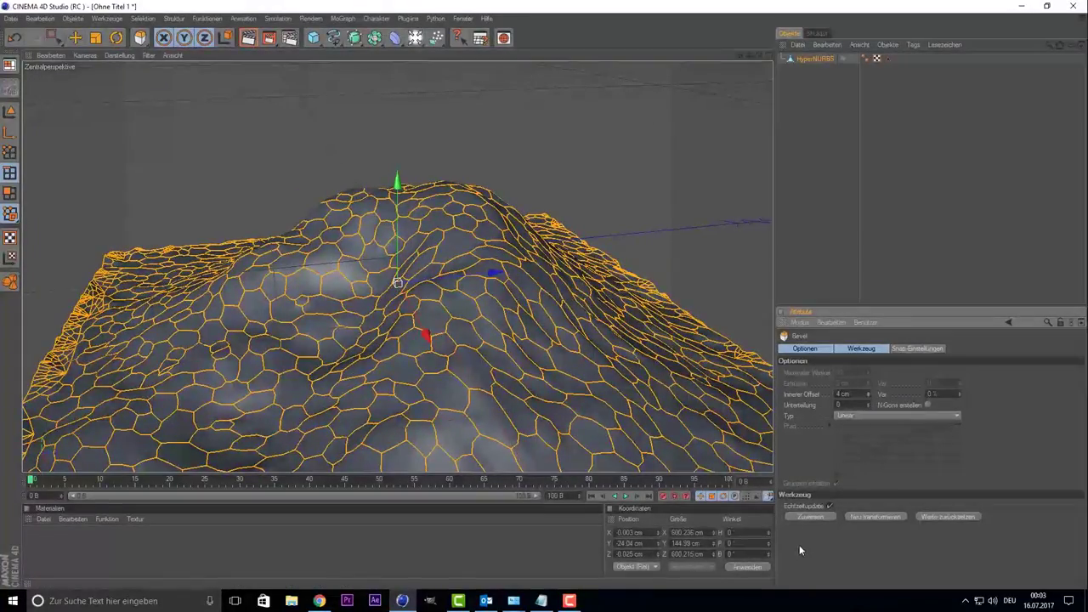
pyautogui.click(805, 515)
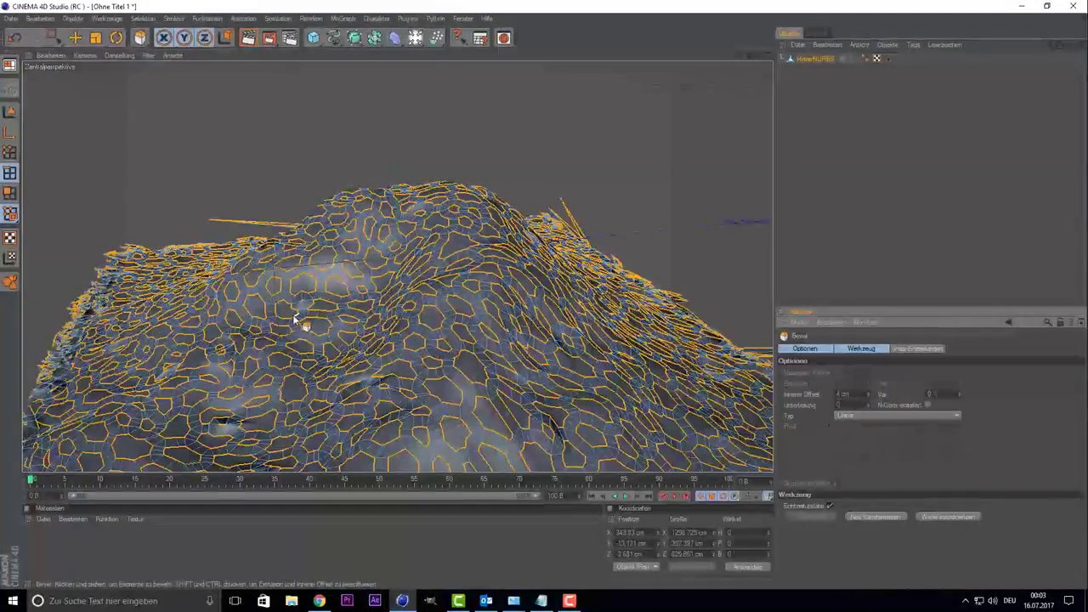
pyautogui.hotkey('ctrl', 'z')
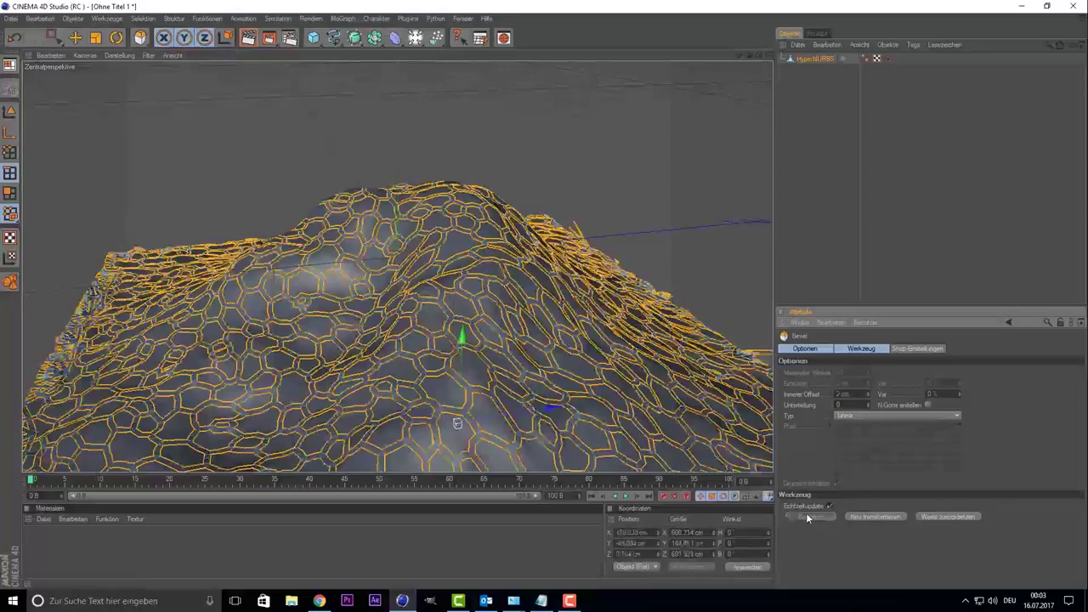
pyautogui.keyDown('alt'); pyautogui.moveTo(413, 355); pyautogui.dragTo(381, 329); pyautogui.keyUp('alt')
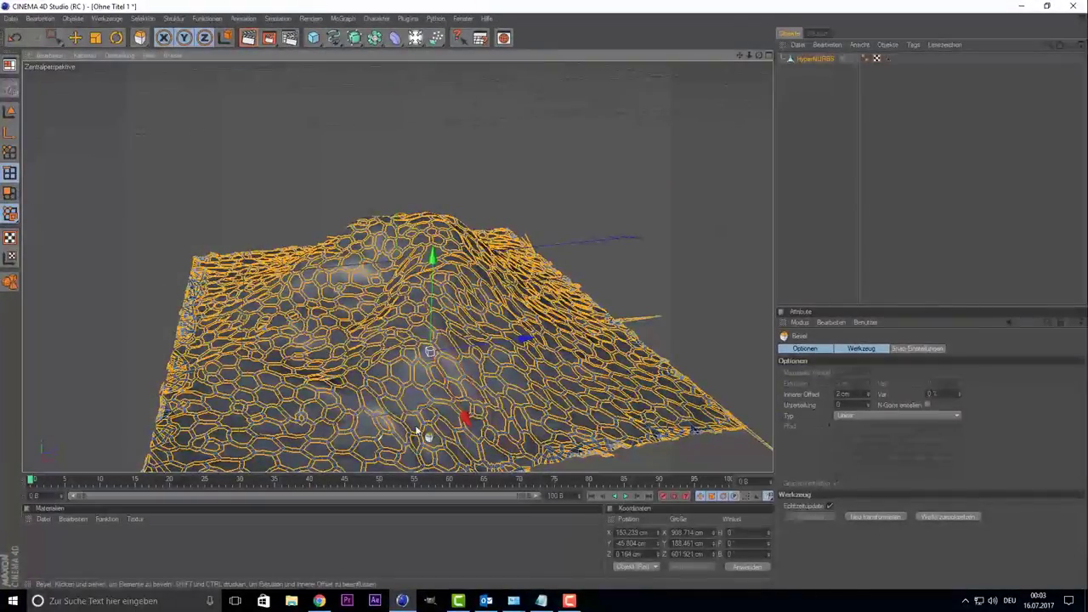
# Deselect all polygons and bevel the whole mesh: 5 cm extrusion, 2 cm inner offset
pyautogui.click(11, 194)
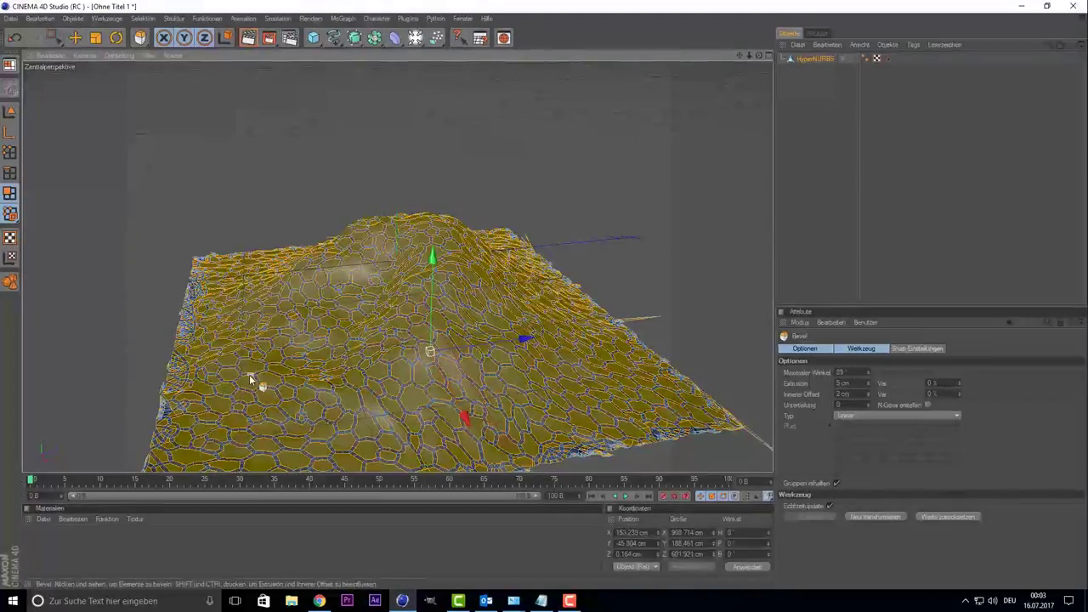
pyautogui.hotkey('ctrl', 'shift', 'a')
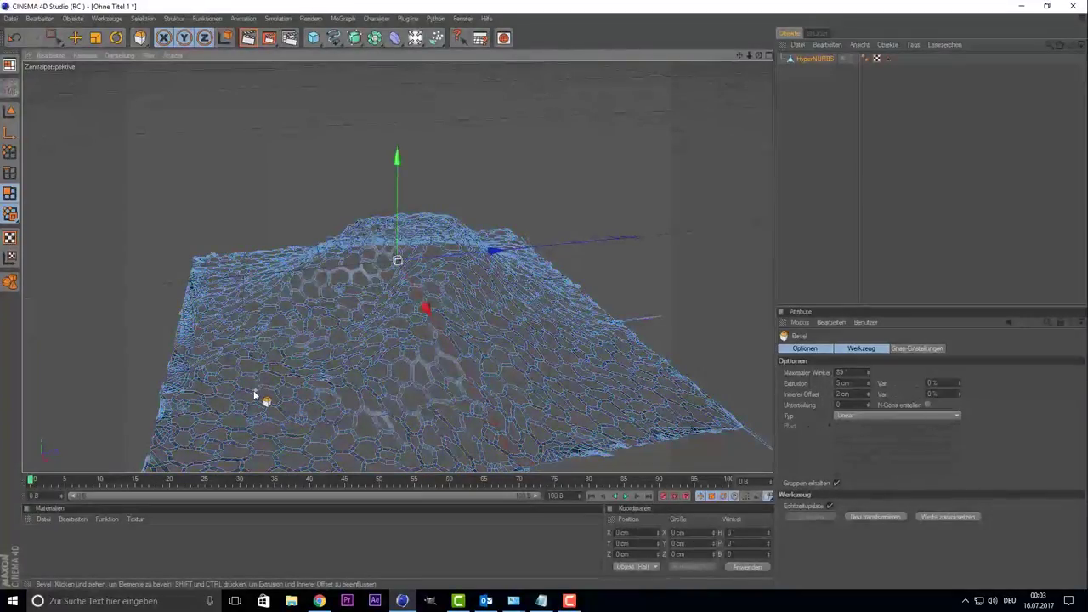
pyautogui.scroll(3, 480, 349)
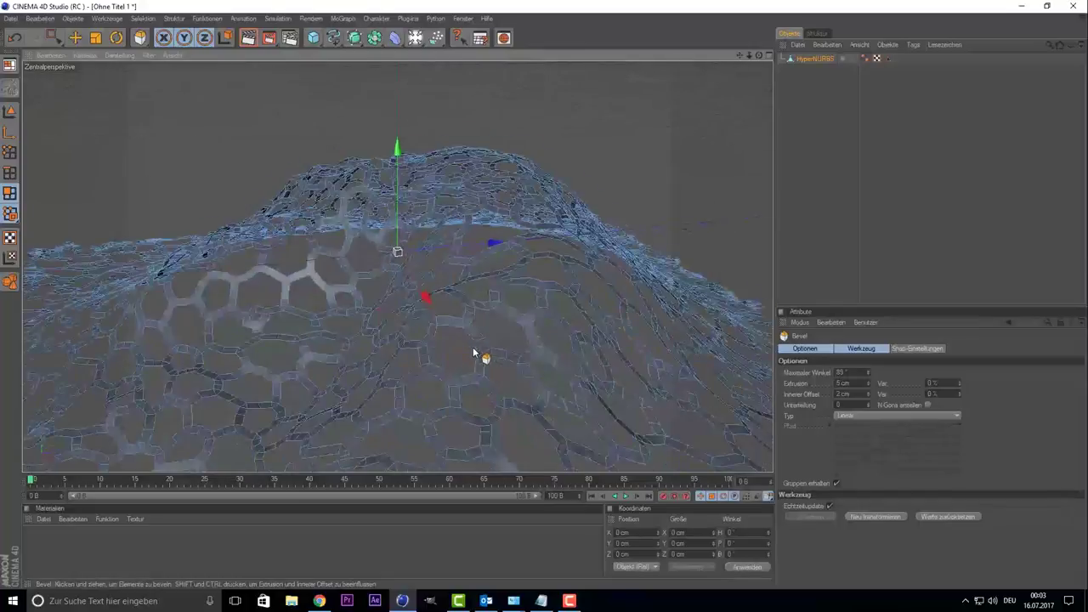
pyautogui.scroll(6, 465, 346)
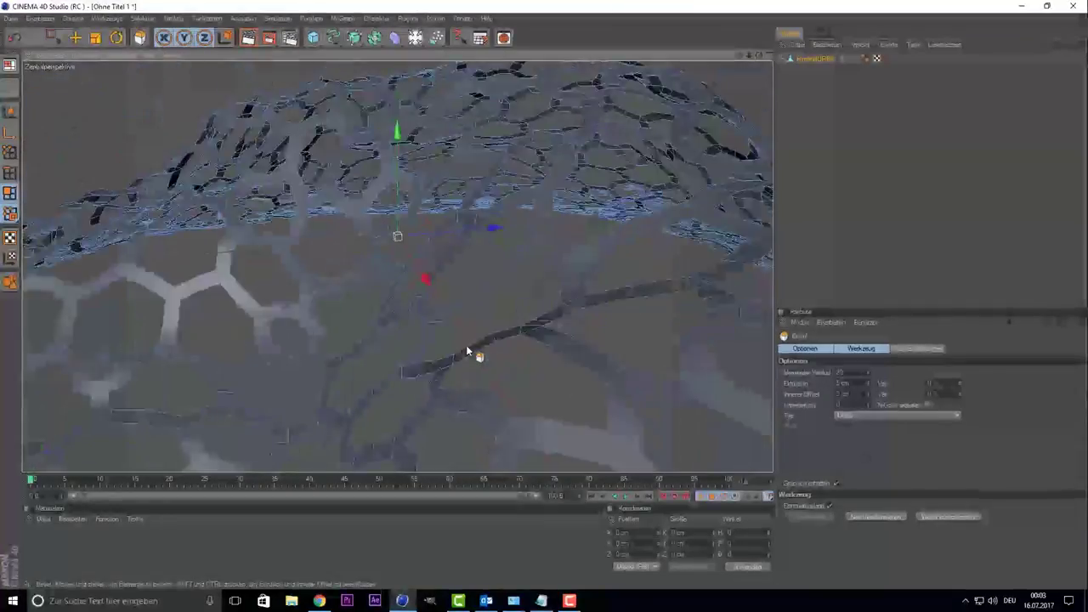
pyautogui.scroll(-10, 466, 349)
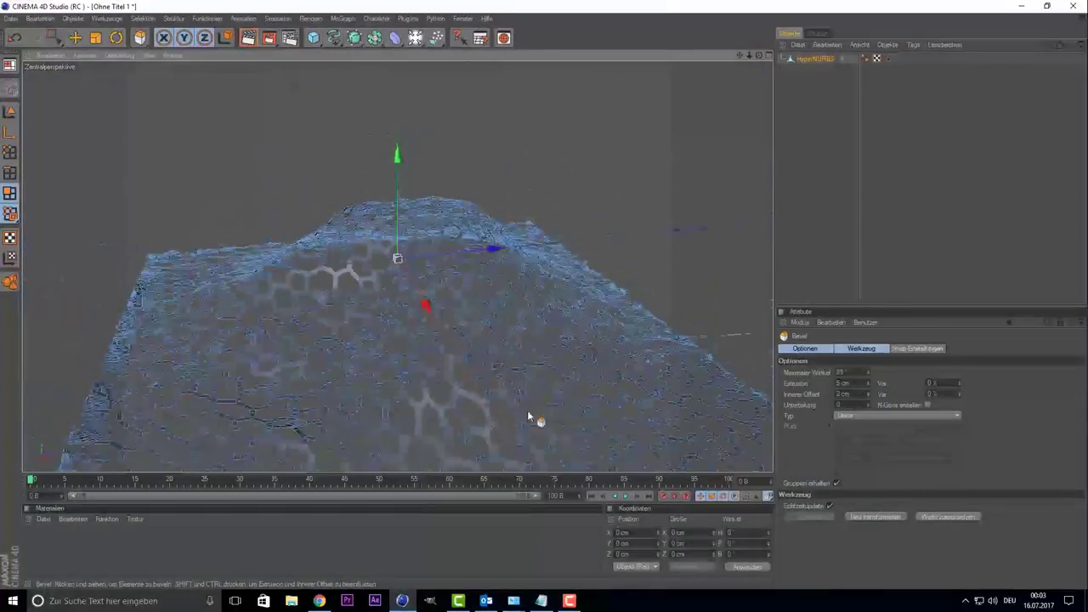
pyautogui.click(814, 59)
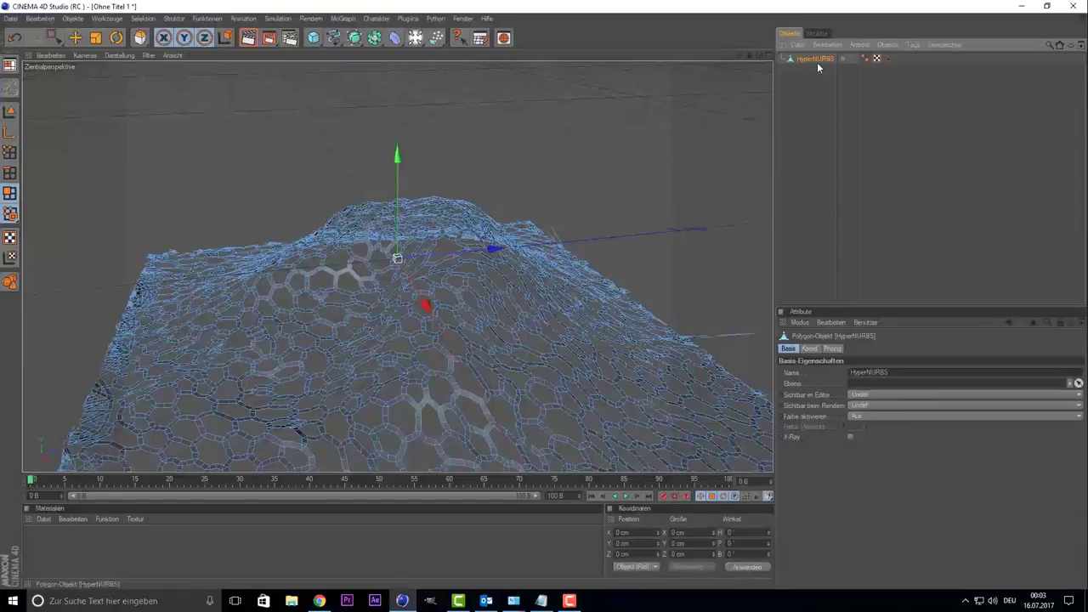
pyautogui.click(808, 74)
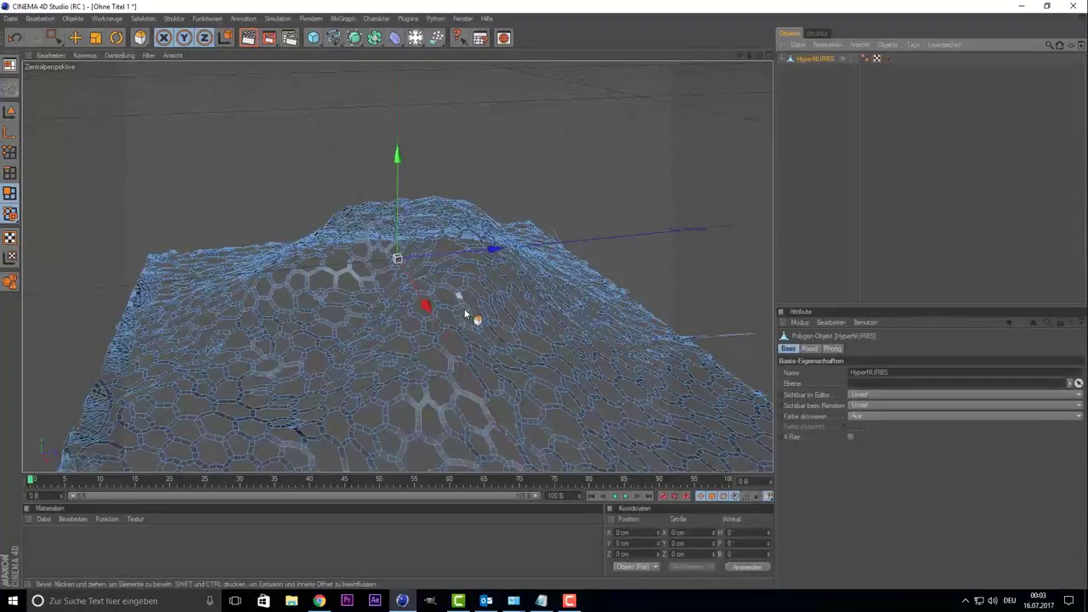
pyautogui.moveTo(464, 309); pyautogui.dragTo(464, 311)
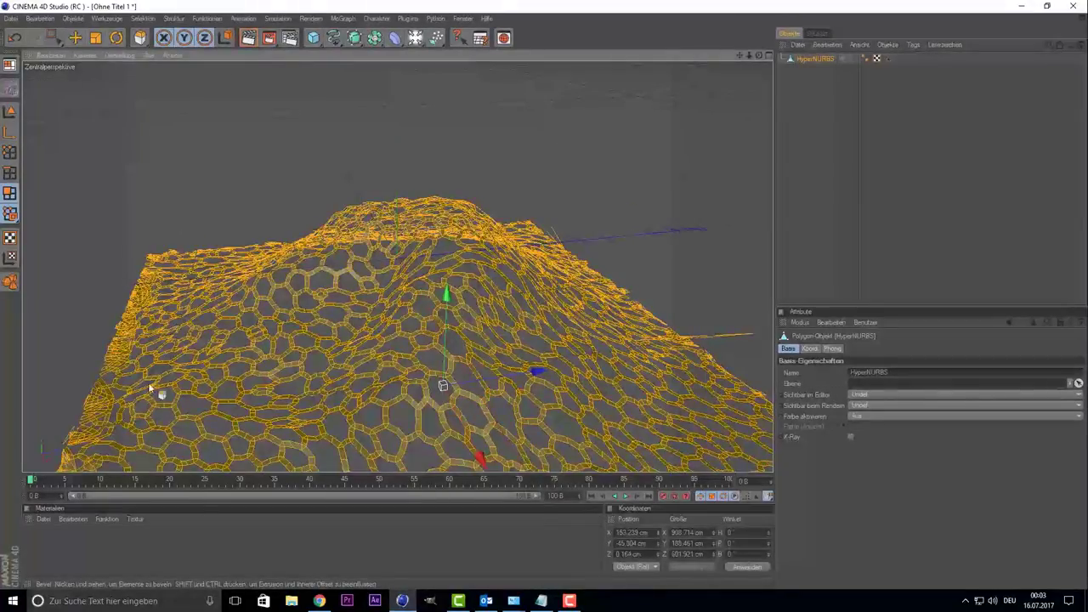
# Extrude the lattice faces 3 cm with groups preserved, then zoom out to view it
pyautogui.rightClick(406, 300)
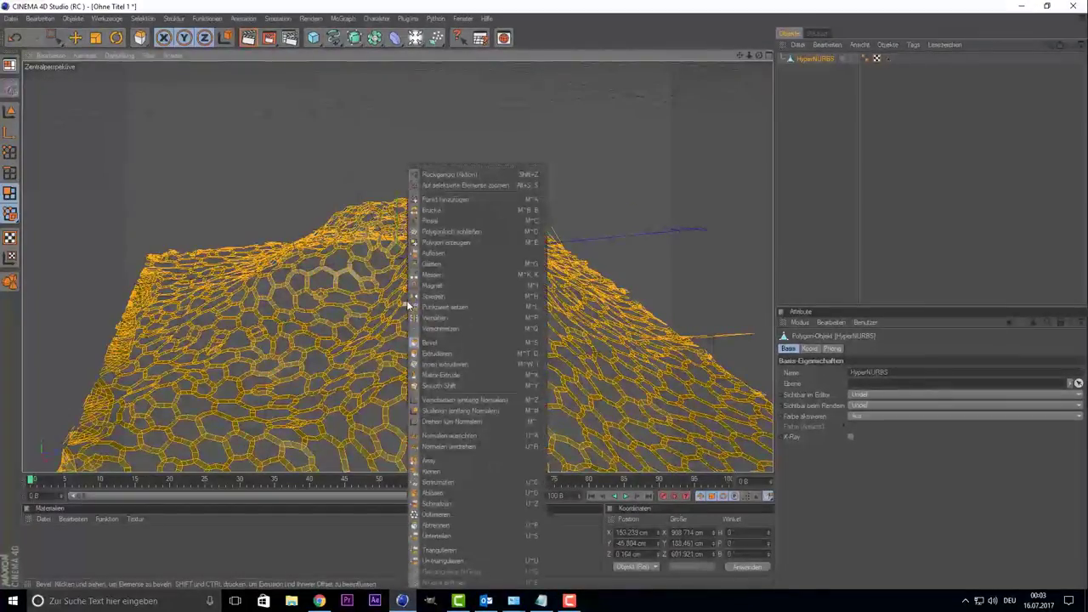
pyautogui.click(464, 353)
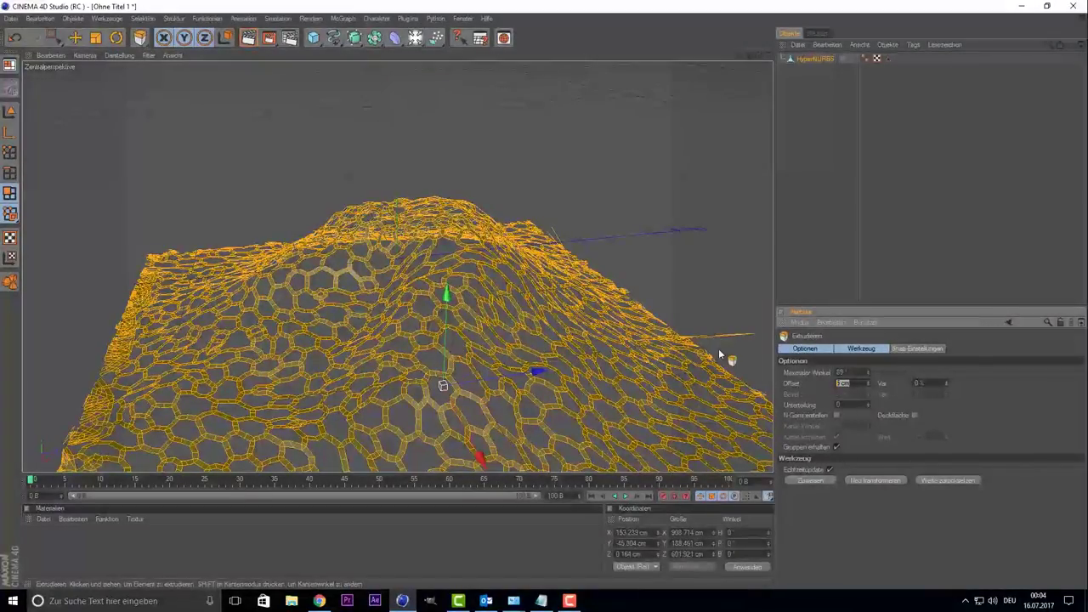
pyautogui.write('1')
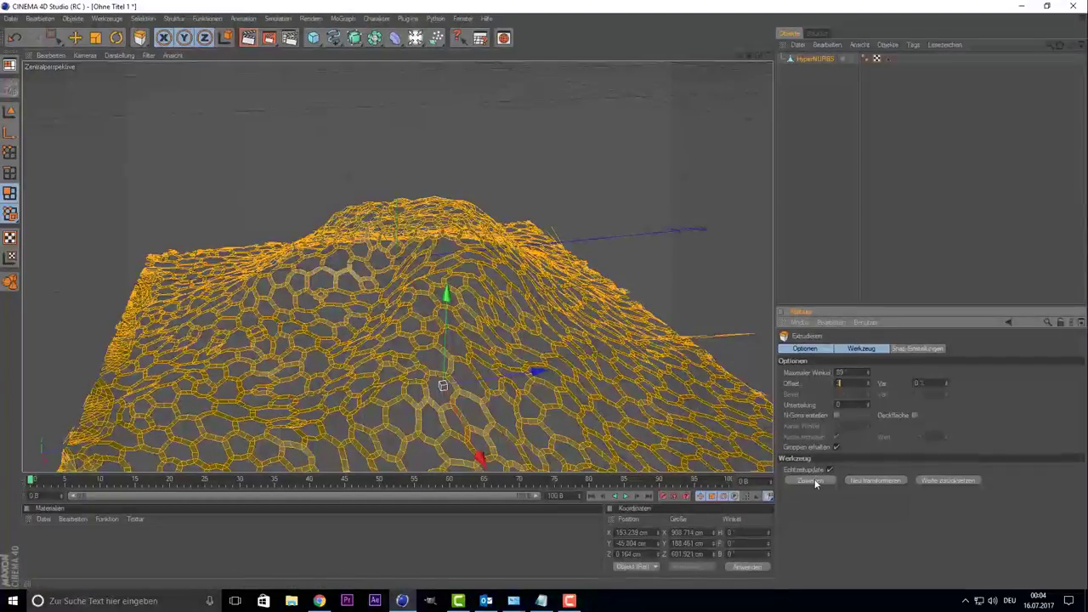
pyautogui.click(814, 479)
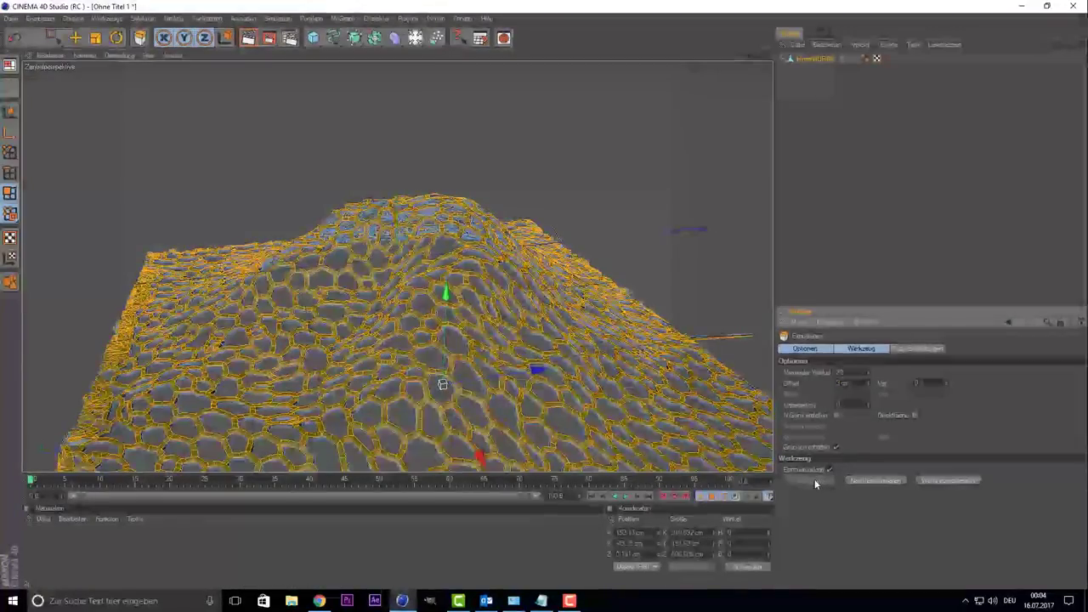
pyautogui.scroll(5, 468, 347)
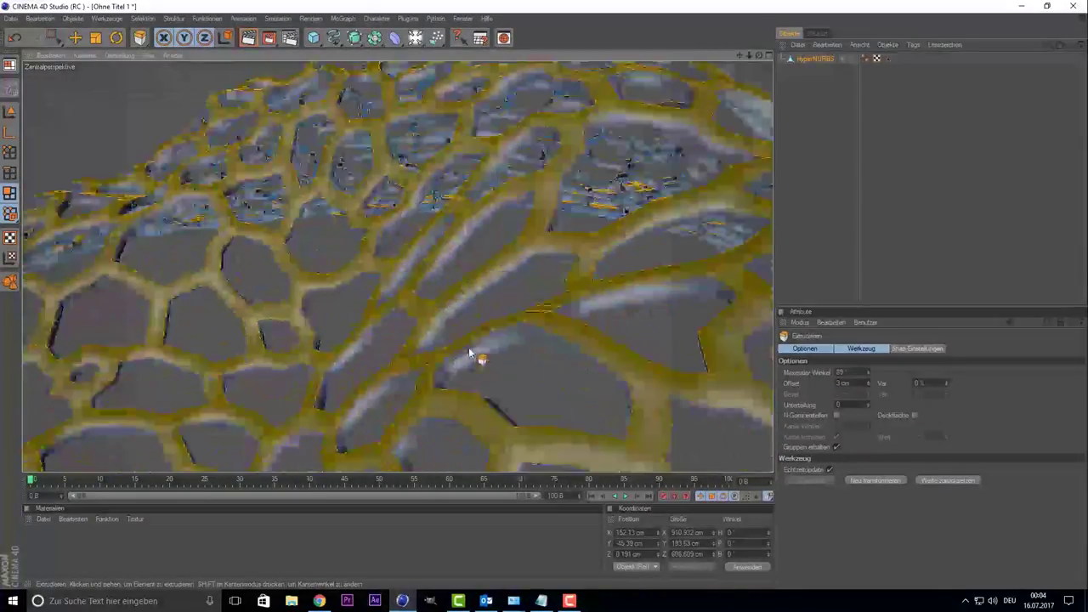
pyautogui.scroll(-4, 440, 326)
pyautogui.scroll(-2, 440, 326)
pyautogui.scroll(-2, 440, 325)
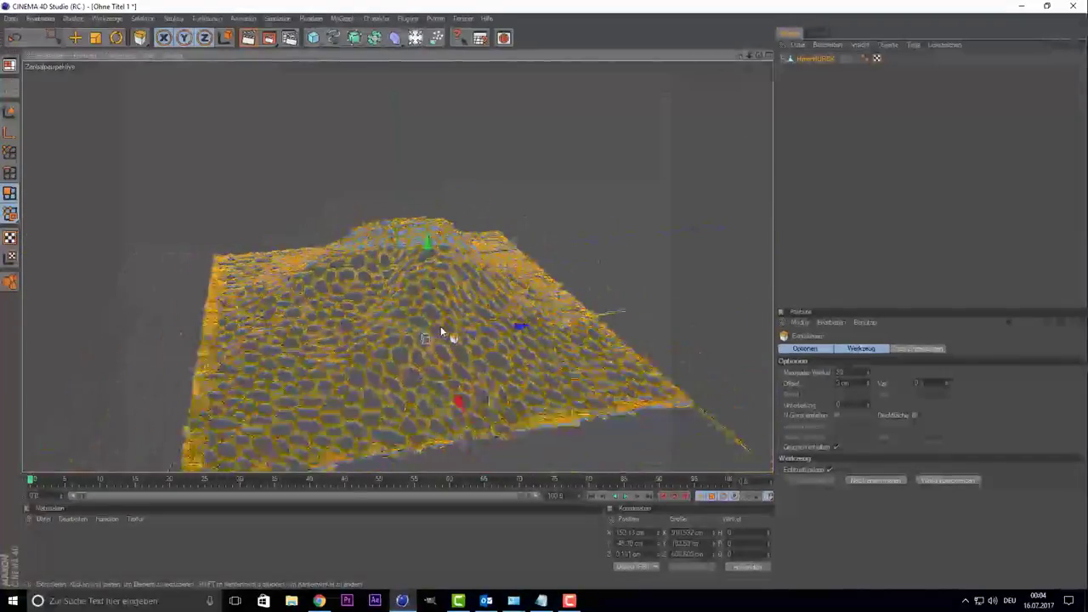
pyautogui.scroll(-2, 440, 325)
pyautogui.scroll(-2, 440, 325)
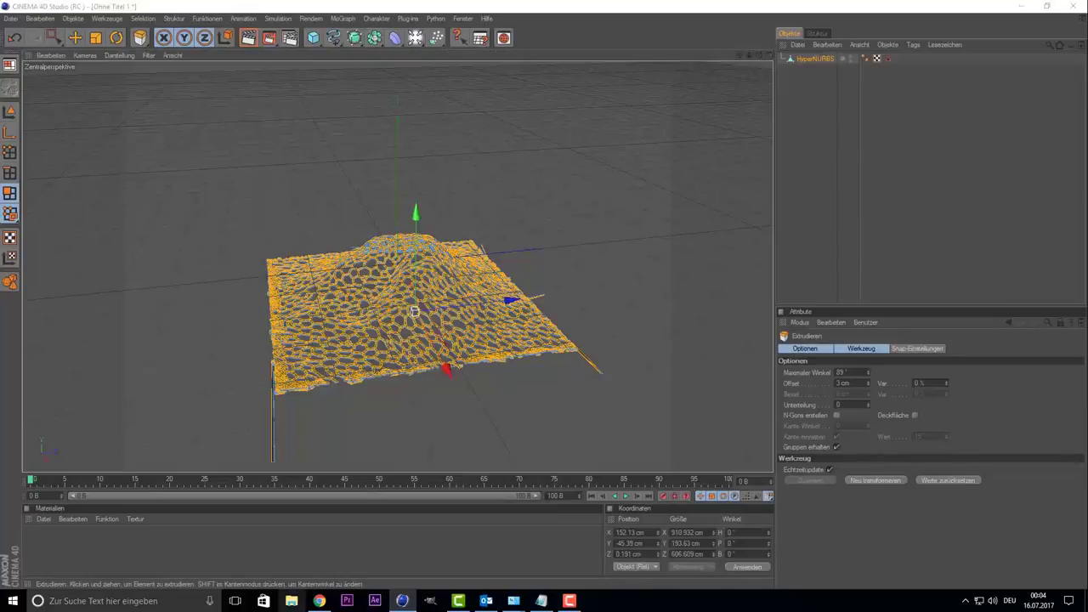
# Close File Explorer, enlarge the top view and switch to Rechteck-Selektion, toggling visible-only selection
pyautogui.click(291, 600)
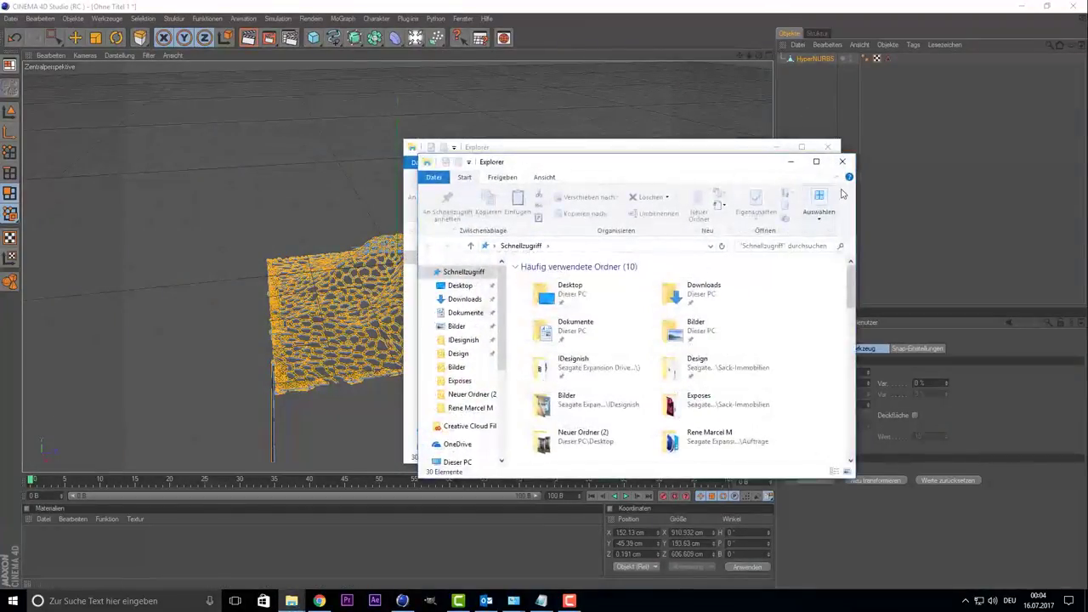
pyautogui.click(826, 147)
pyautogui.middleClick(602, 147)
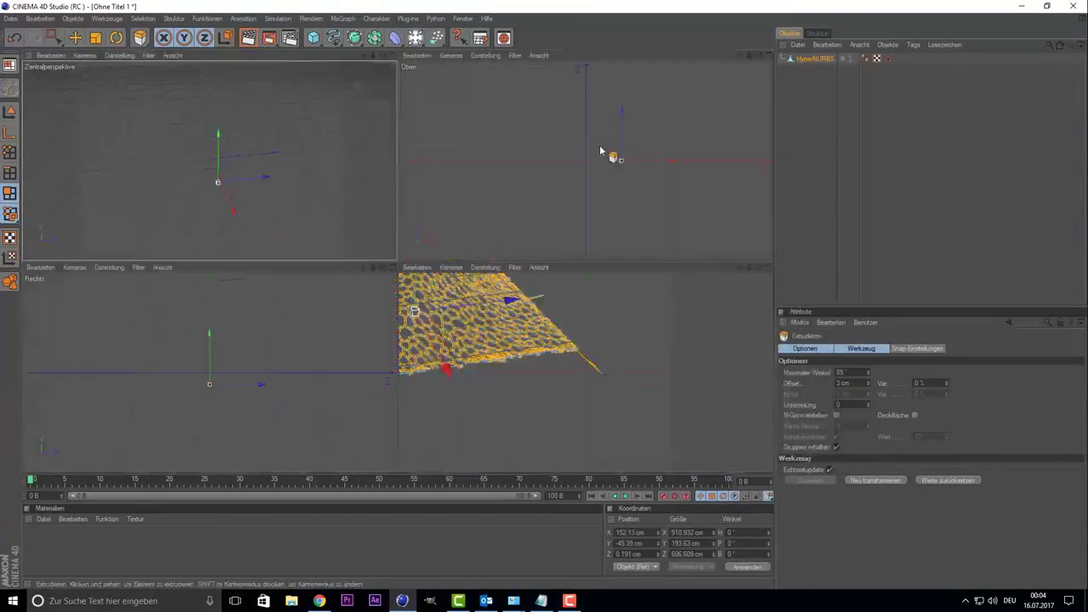
pyautogui.middleClick(605, 152)
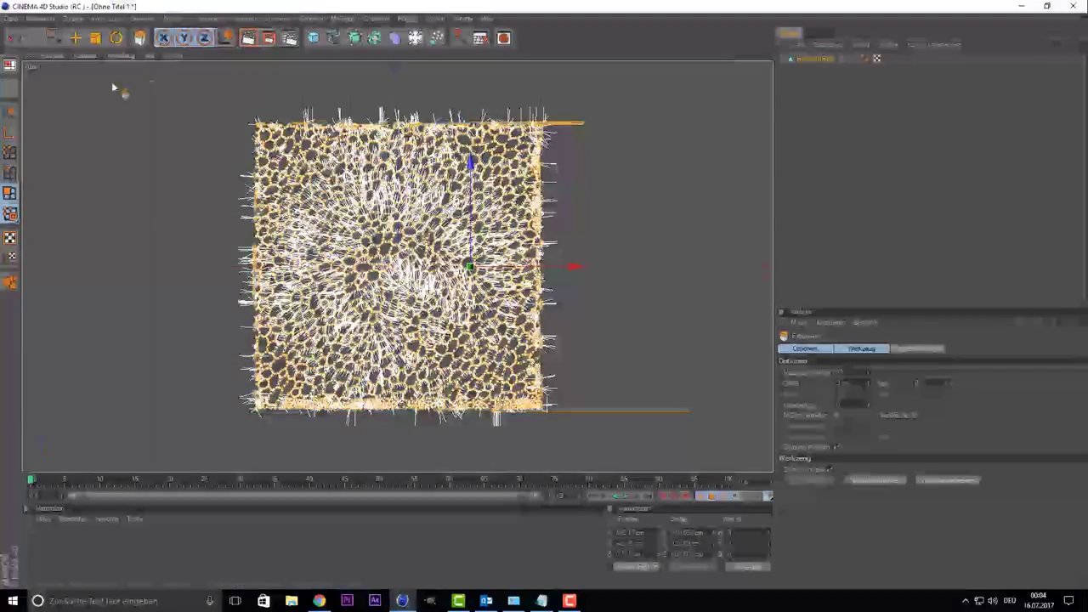
pyautogui.scroll(-3, 114, 88)
pyautogui.moveTo(54, 40); pyautogui.dragTo(88, 48)
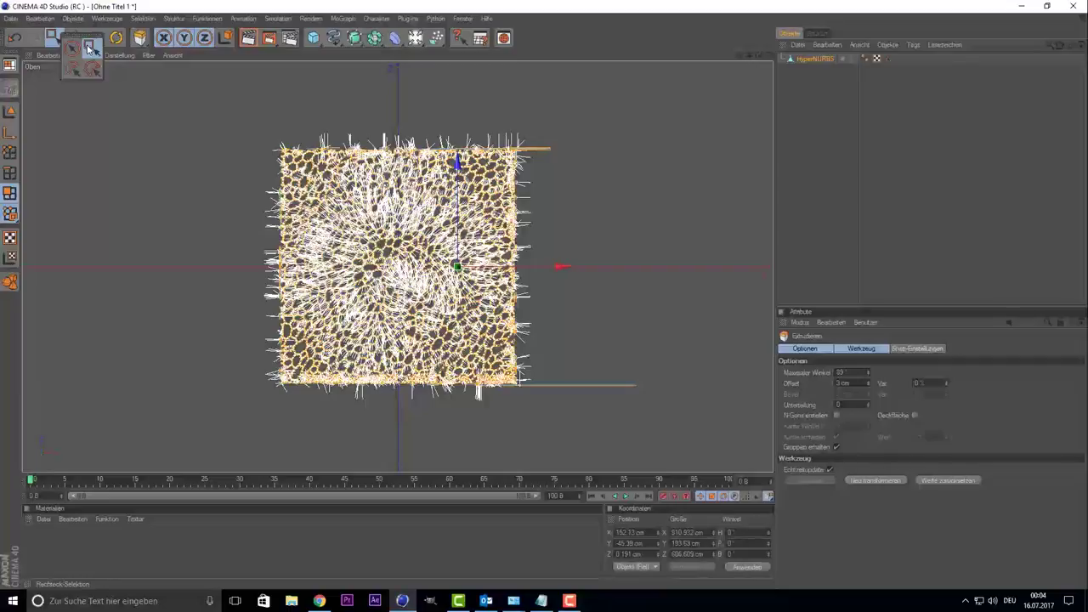
pyautogui.click(89, 48)
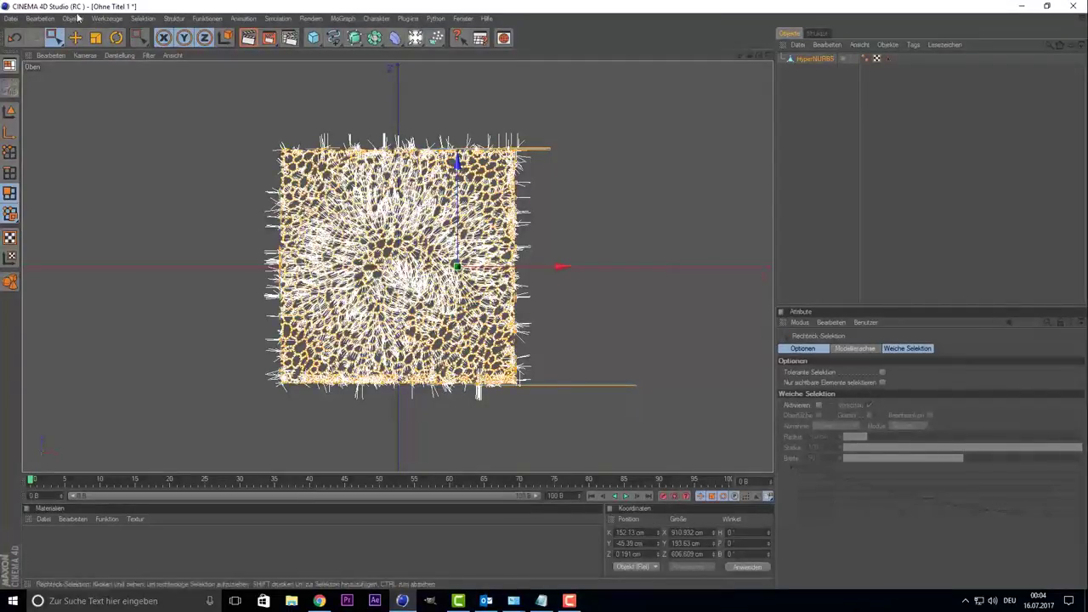
pyautogui.click(882, 383)
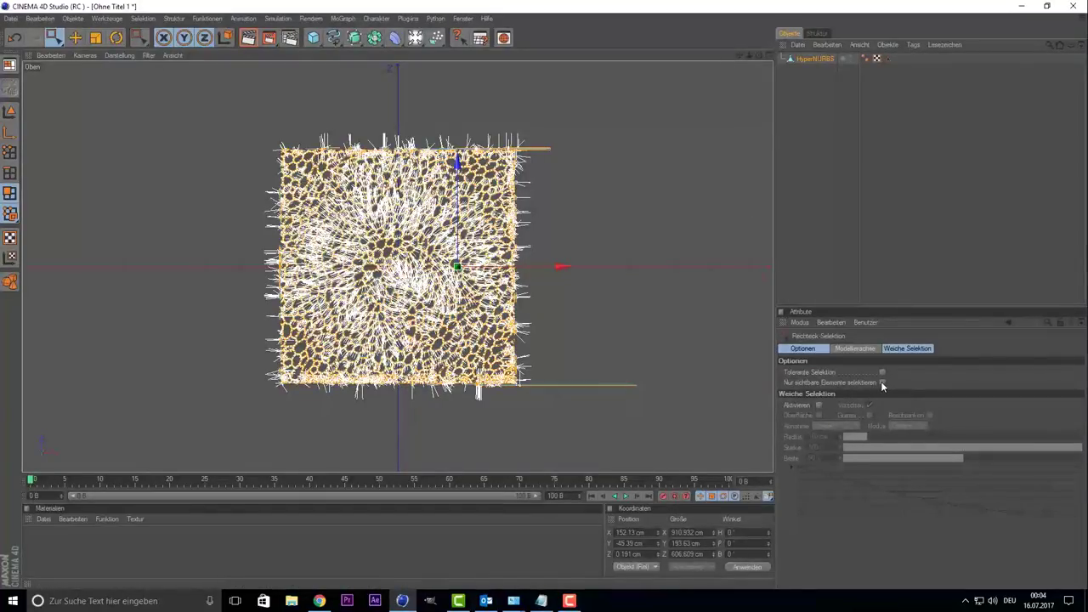
pyautogui.click(881, 384)
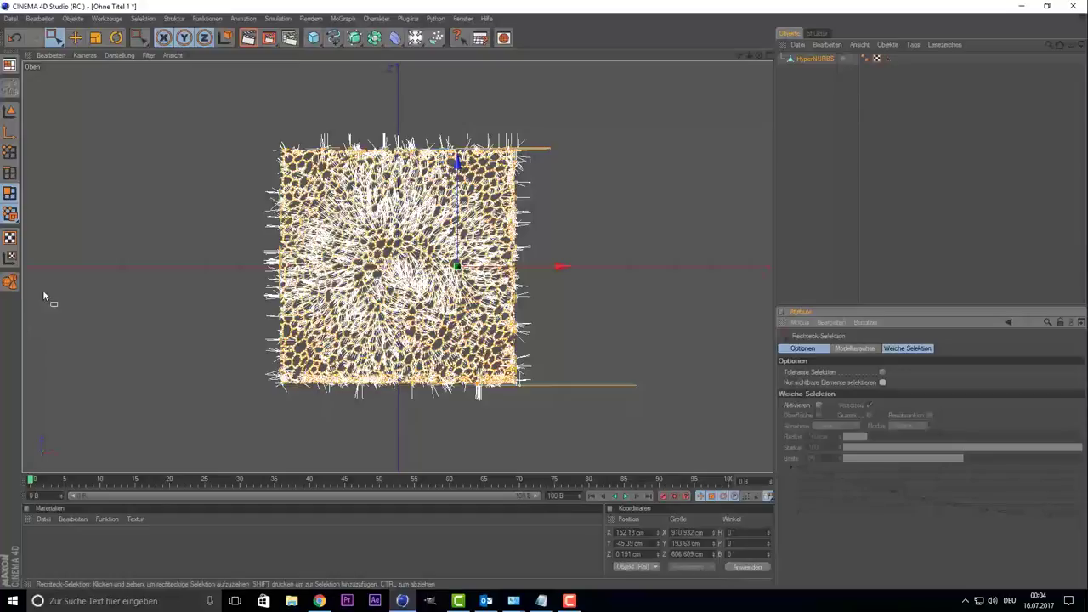
# Box-select the spiky points along the left and bottom edges and delete them
pyautogui.moveTo(251, 117); pyautogui.dragTo(283, 415)
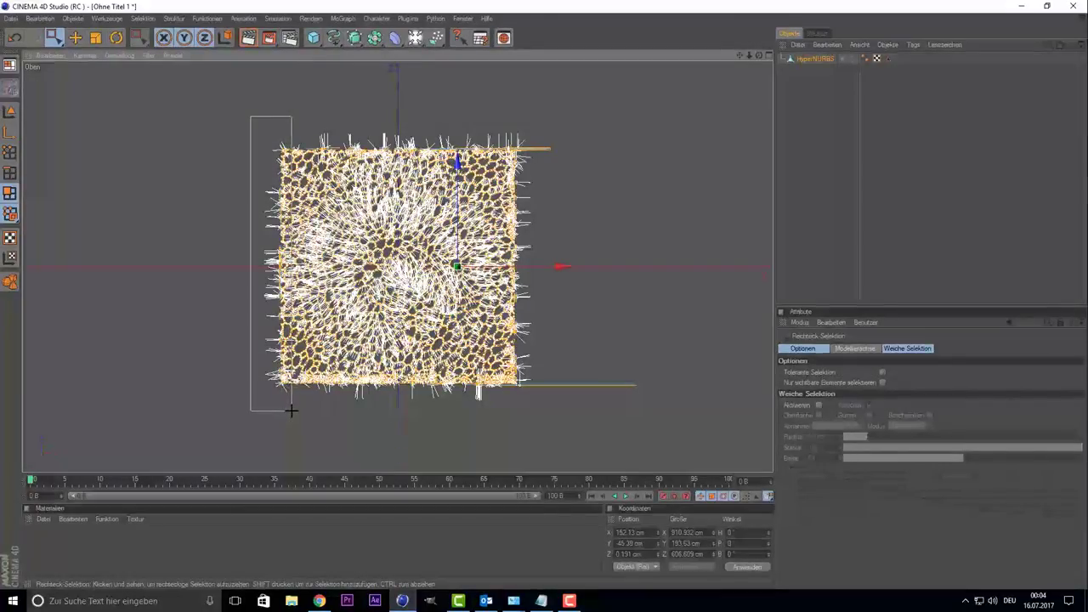
pyautogui.moveTo(283, 414); pyautogui.dragTo(291, 411)
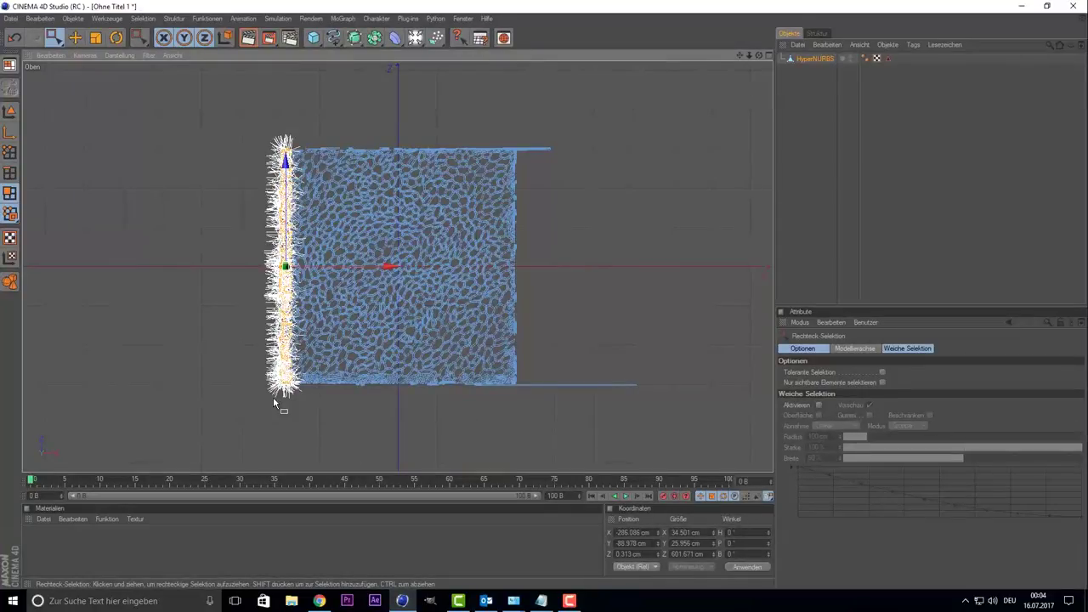
pyautogui.click(273, 396)
pyautogui.moveTo(253, 362); pyautogui.dragTo(685, 403)
pyautogui.press('Delete')
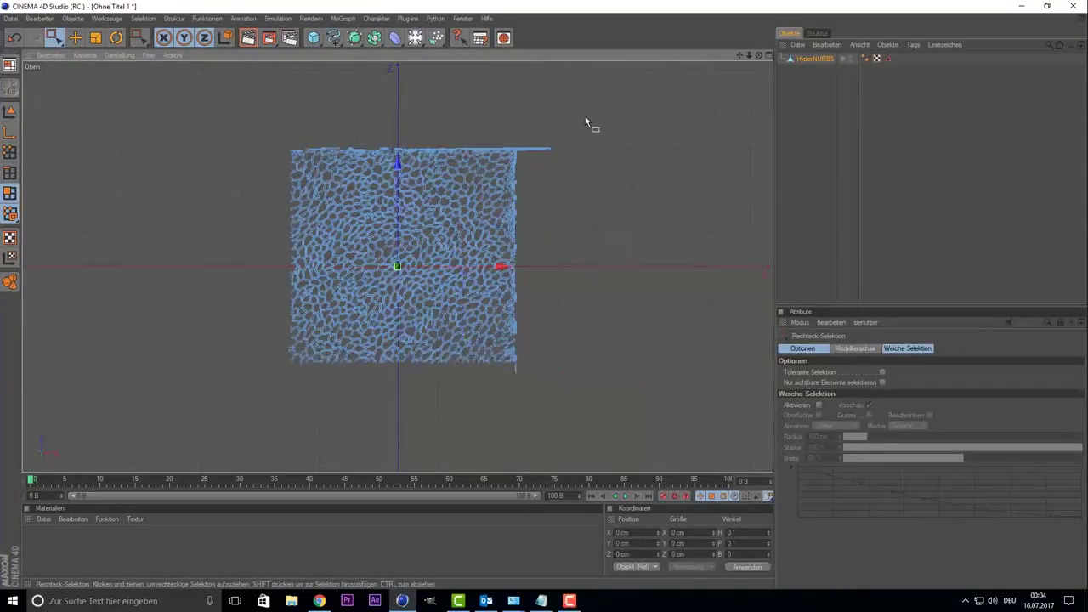
# Box-select and delete the ragged points along the right and top edges
pyautogui.moveTo(585, 118); pyautogui.dragTo(506, 397)
pyautogui.press('Delete')
pyautogui.moveTo(598, 121); pyautogui.dragTo(265, 159)
pyautogui.press('Delete')
# Return to the single perspective view of the trimmed lattice
pyautogui.middleClick(257, 150)
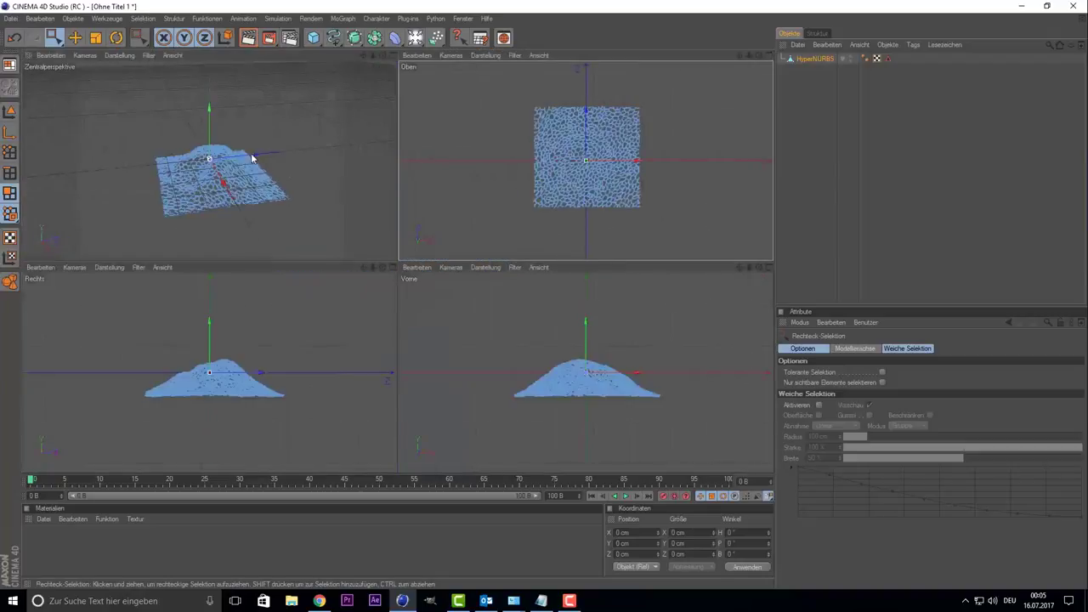
pyautogui.middleClick(266, 161)
pyautogui.middleClick(383, 228)
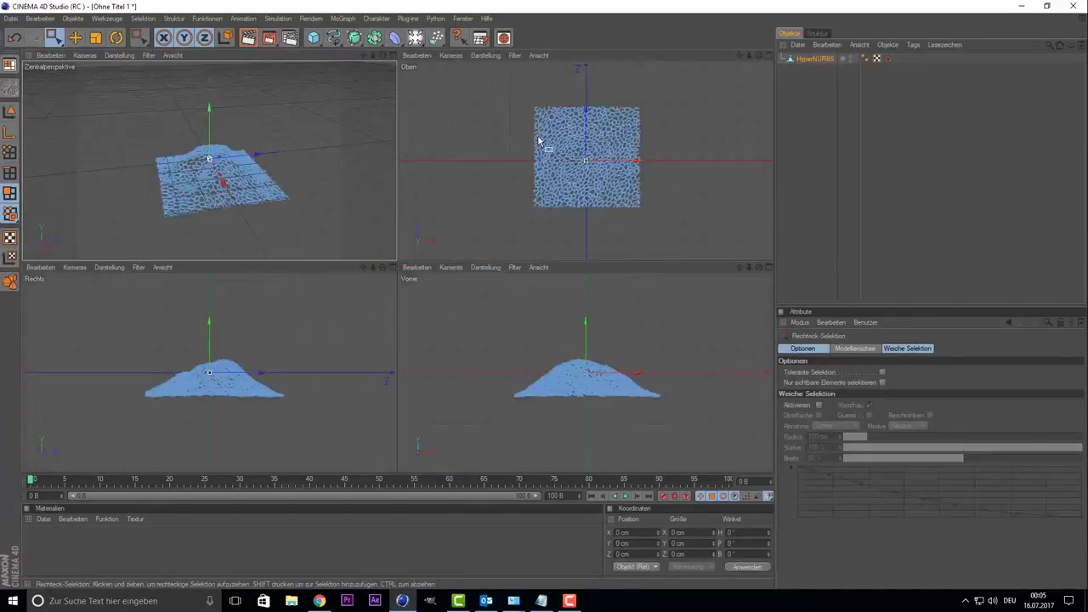
pyautogui.middleClick(290, 138)
pyautogui.scroll(3, 359, 398)
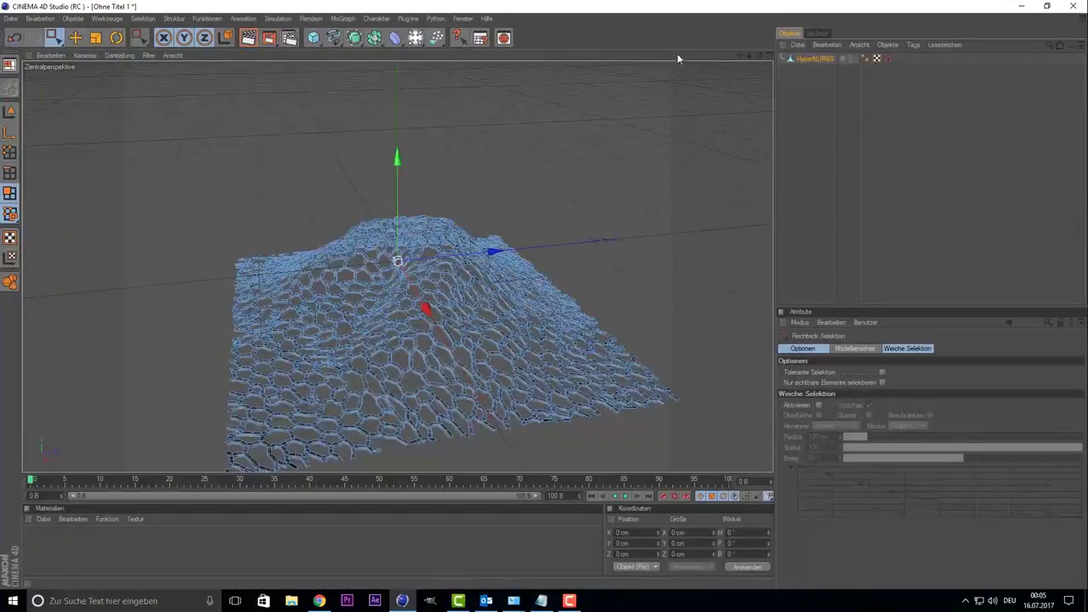
# Add HyperNURBS 1 and nest the lattice object inside it, rendering the view before and after
pyautogui.moveTo(758, 55); pyautogui.dragTo(809, 134)
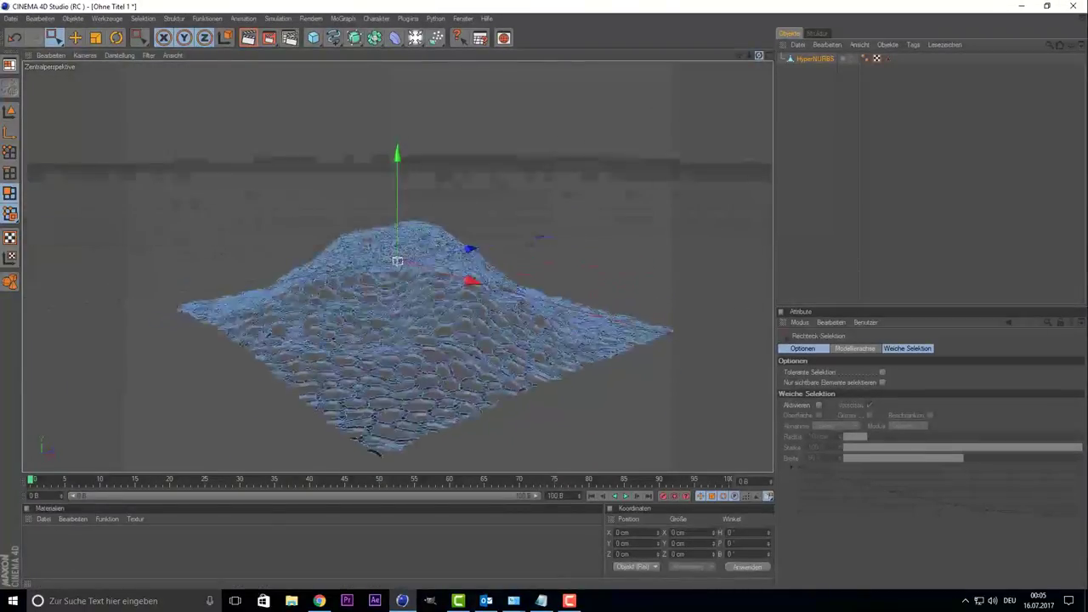
pyautogui.hotkey('ctrl', 'r')
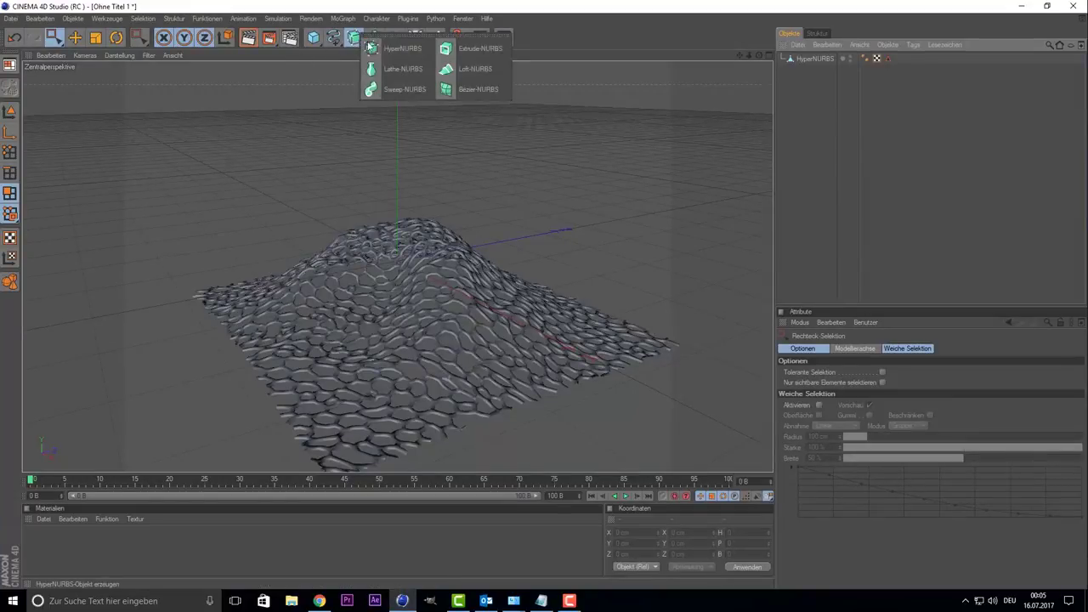
pyautogui.moveTo(354, 39); pyautogui.dragTo(386, 53)
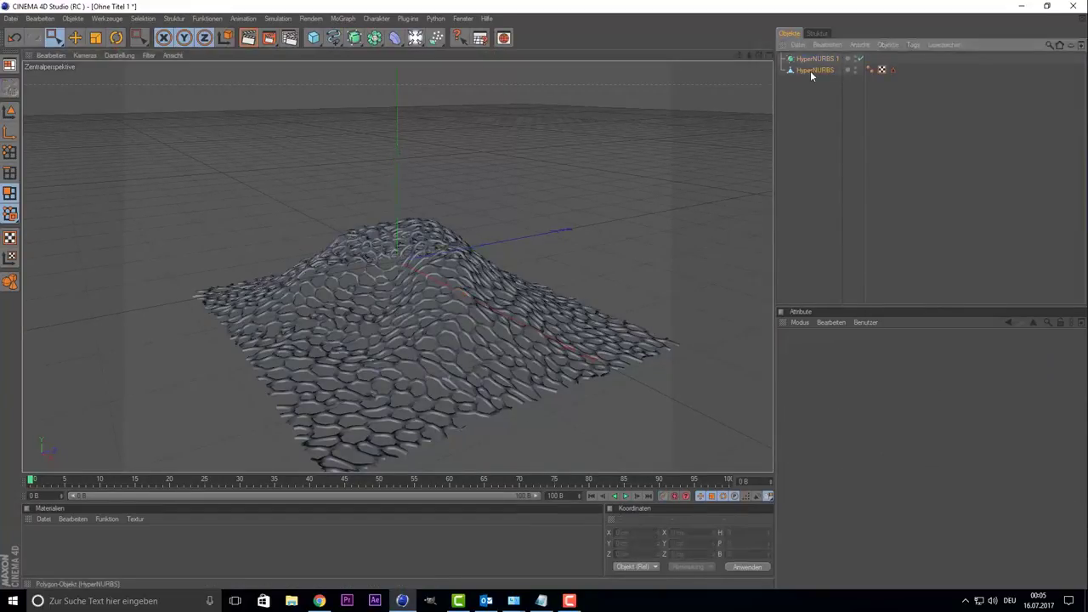
pyautogui.moveTo(810, 71); pyautogui.dragTo(814, 60)
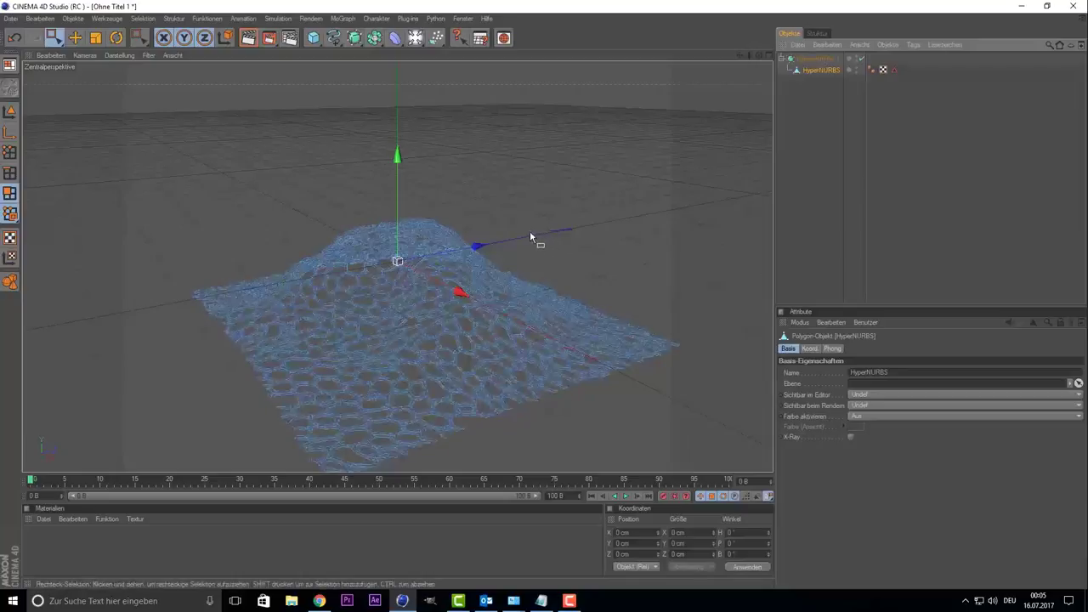
pyautogui.hotkey('ctrl', 'r')
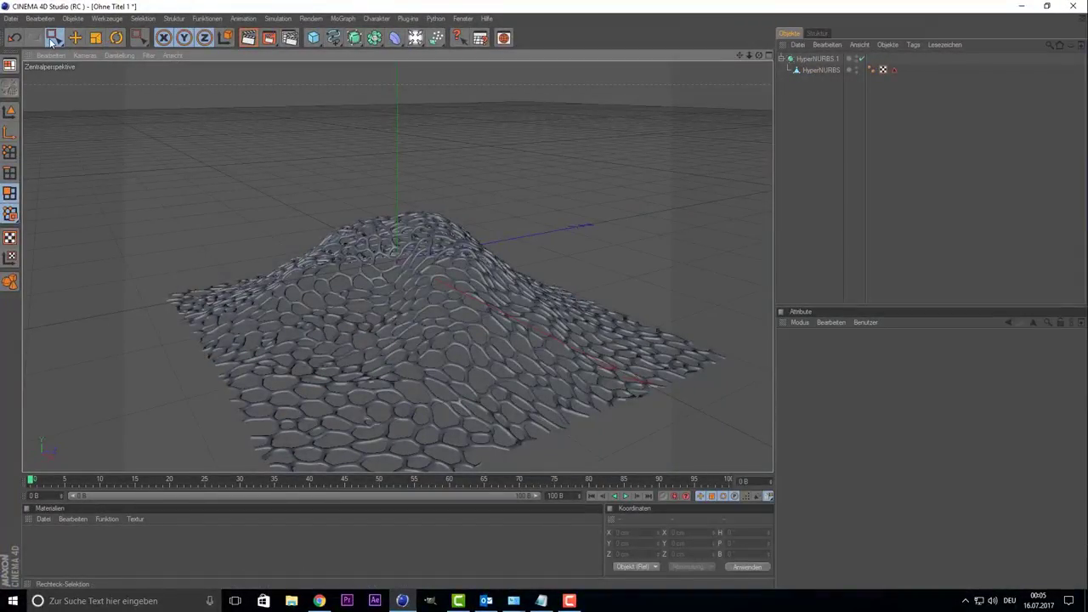
# Orbit around the smoothed lattice to inspect it from lower and side angles
pyautogui.keyDown('alt'); pyautogui.moveTo(391, 301); pyautogui.dragTo(652, 117); pyautogui.keyUp('alt')
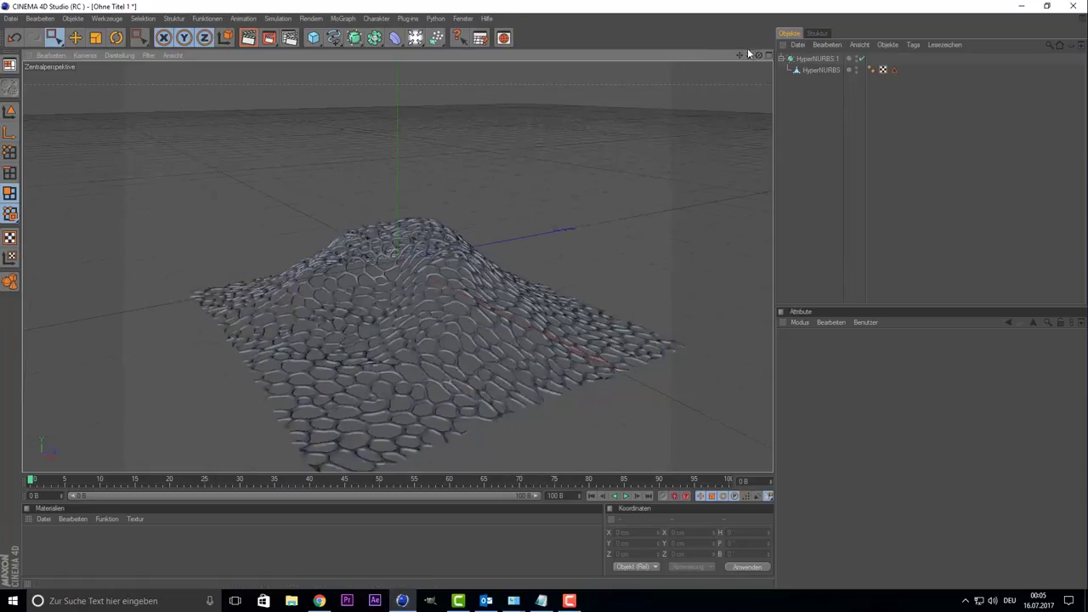
pyautogui.moveTo(755, 56)
pyautogui.mouseDown()
pyautogui.moveTo(754, 94)
pyautogui.moveTo(731, 85)
pyautogui.moveTo(748, 75)
pyautogui.mouseUp()
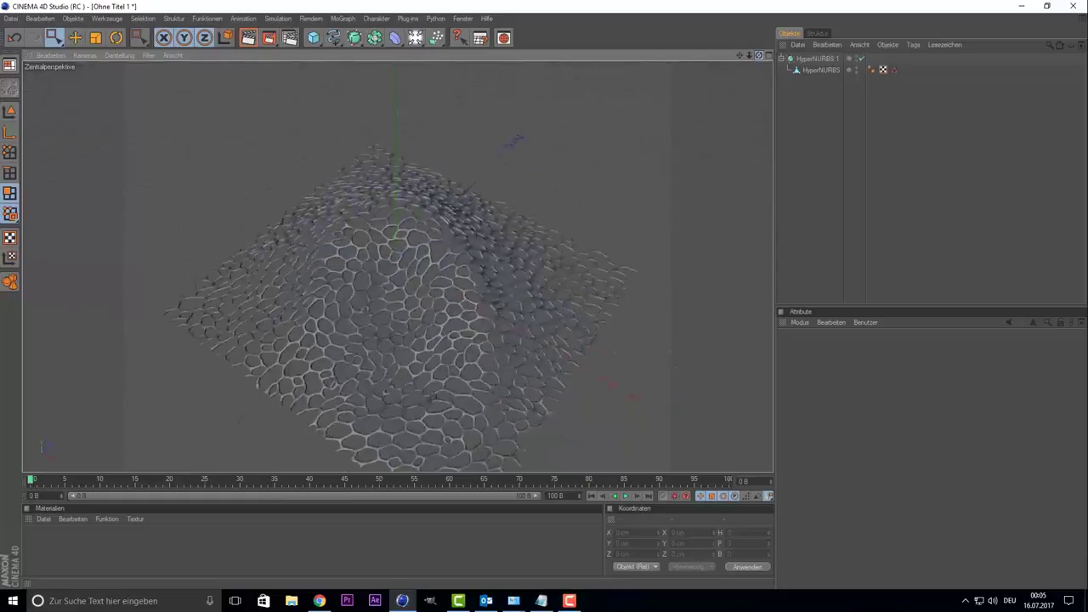
pyautogui.moveTo(748, 74)
pyautogui.mouseDown()
pyautogui.moveTo(770, 64)
pyautogui.moveTo(761, 54)
pyautogui.mouseUp()
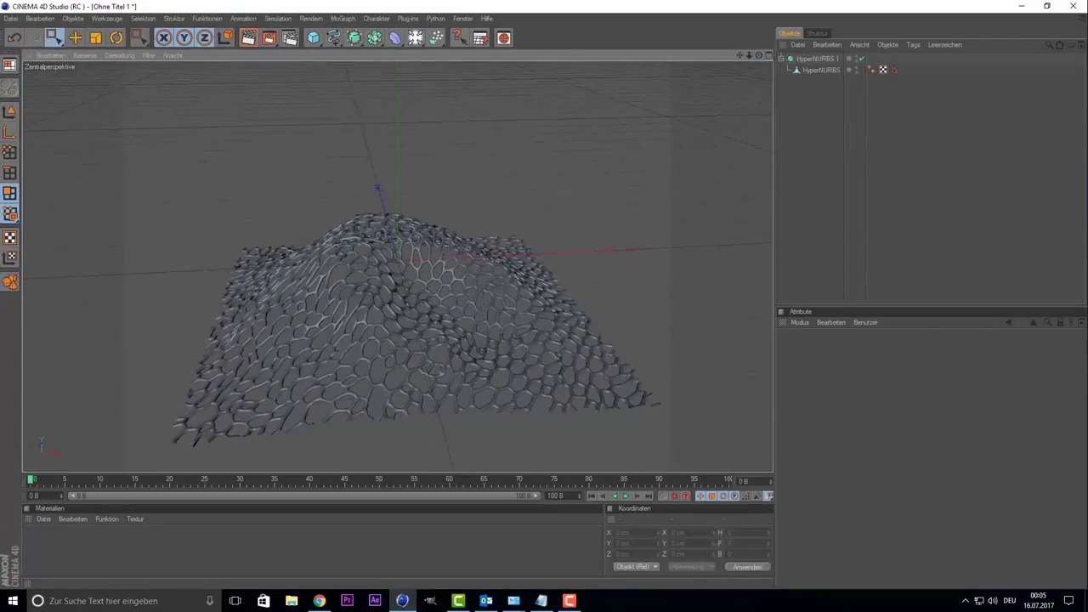